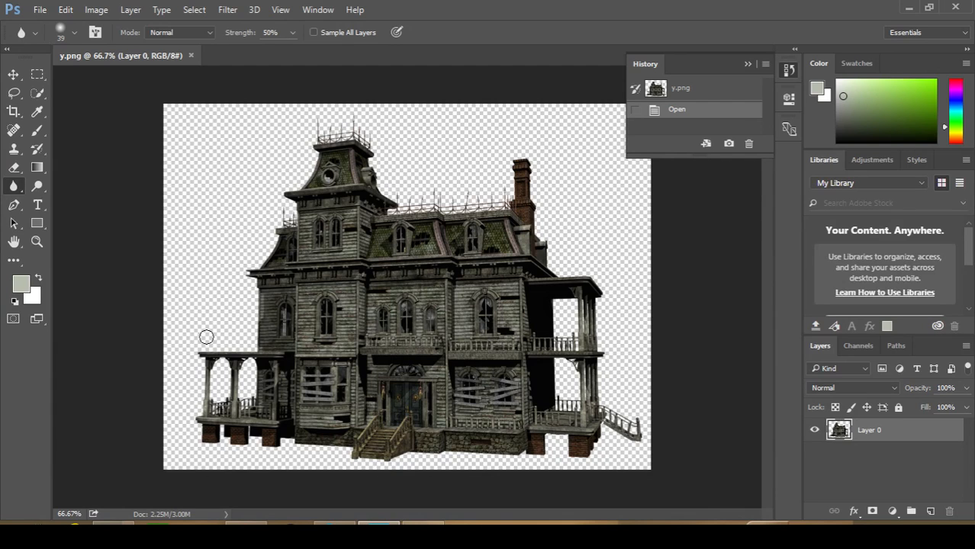
Move the house slightly up and to the right, and scale it down a little with Free Transform
{"action": "left_click", "coordinate": [13, 75]}
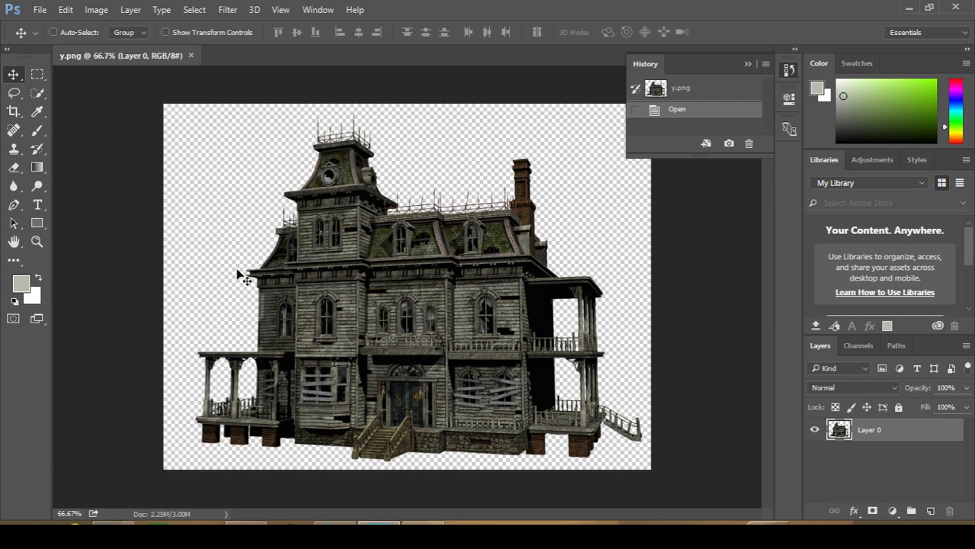
{"action": "left_click_drag", "start_coordinate": [329, 325], "coordinate": [339, 301]}
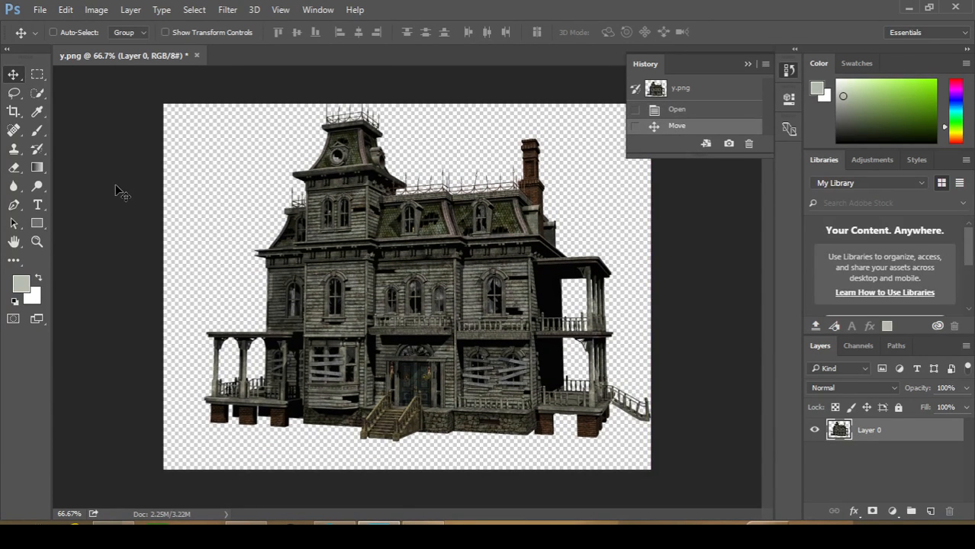
{"action": "left_click", "coordinate": [67, 10]}
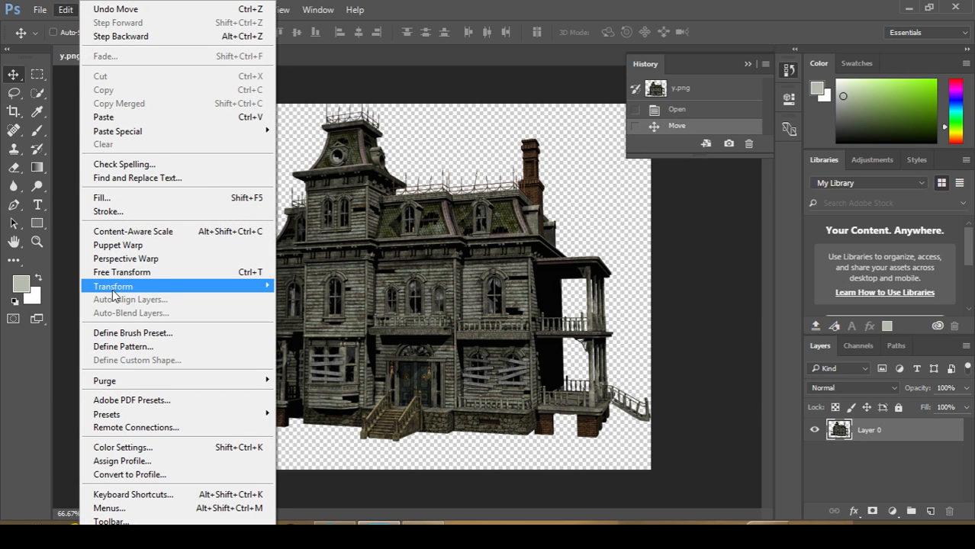
{"action": "key", "text": "Escape"}
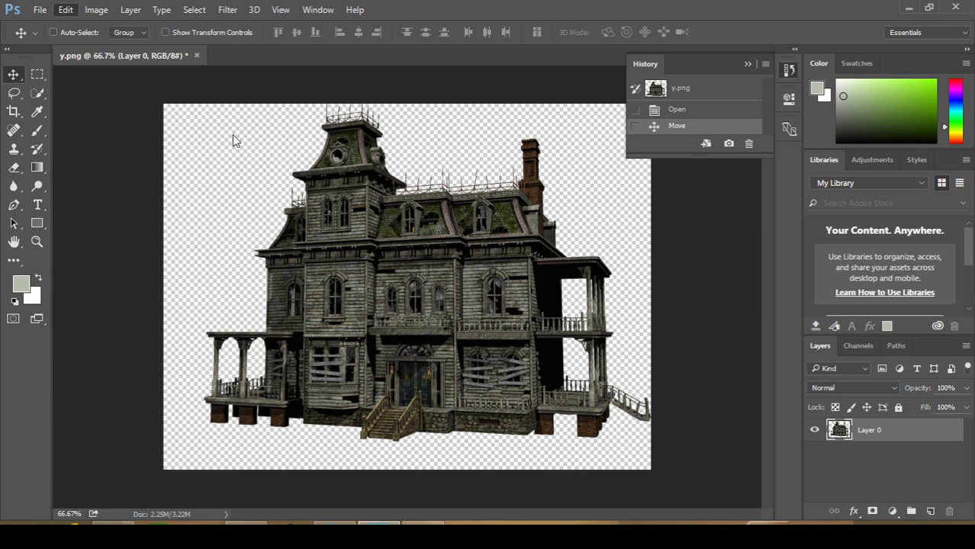
{"action": "key", "text": "ctrl+t"}
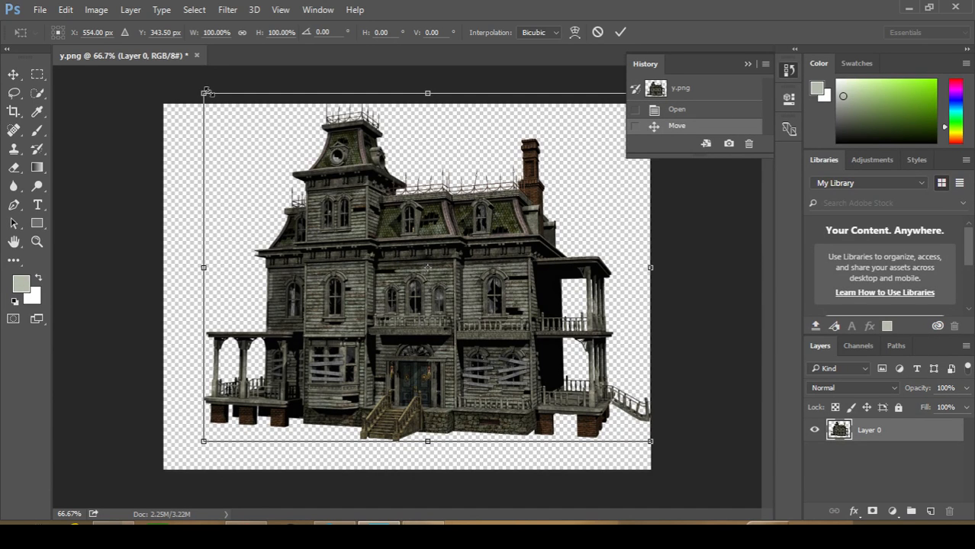
{"action": "mouse_move", "coordinate": [206, 92]}
{"action": "left_mouse_down"}
{"action": "mouse_move", "coordinate": [233, 110]}
{"action": "mouse_move", "coordinate": [211, 99]}
{"action": "left_mouse_up"}
{"action": "key", "text": "Return"}
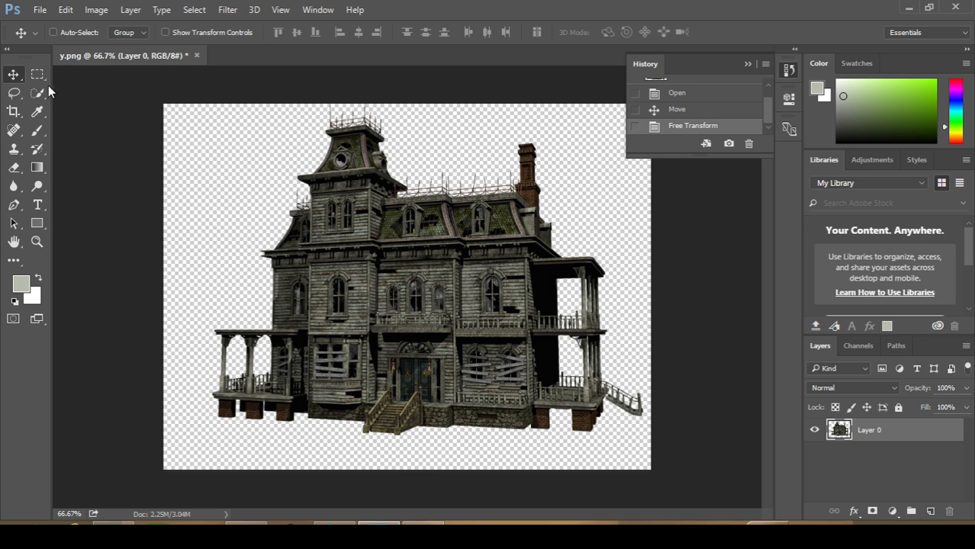
Set up the Gradient tool with the custom solid gradient running from dark red to black
{"action": "left_click", "coordinate": [36, 167]}
{"action": "left_click", "coordinate": [83, 34]}
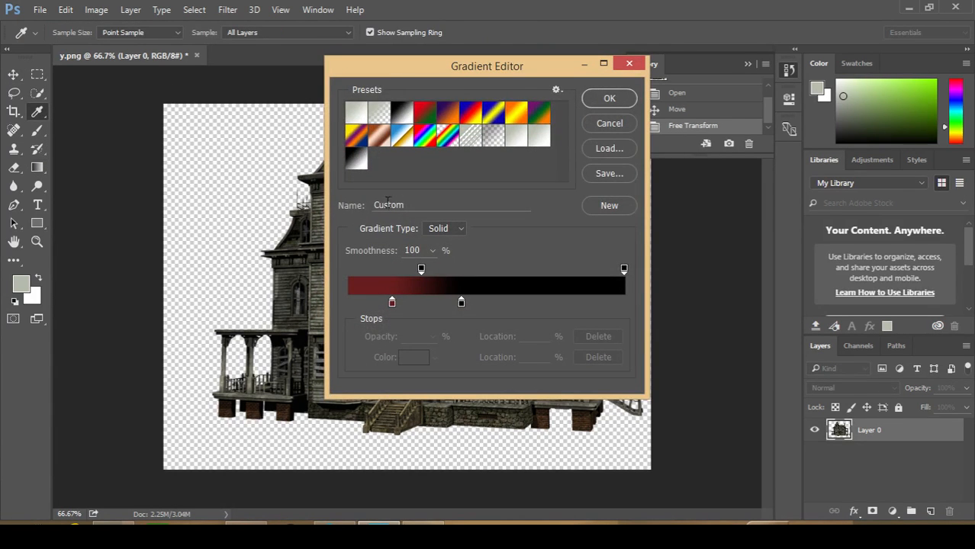
{"action": "left_click_drag", "start_coordinate": [410, 209], "coordinate": [370, 203]}
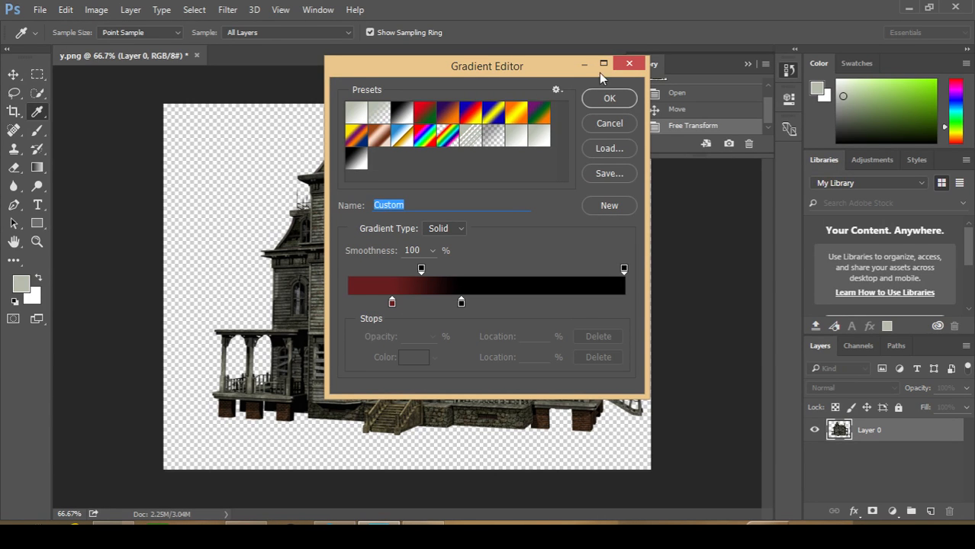
{"action": "left_click", "coordinate": [595, 98]}
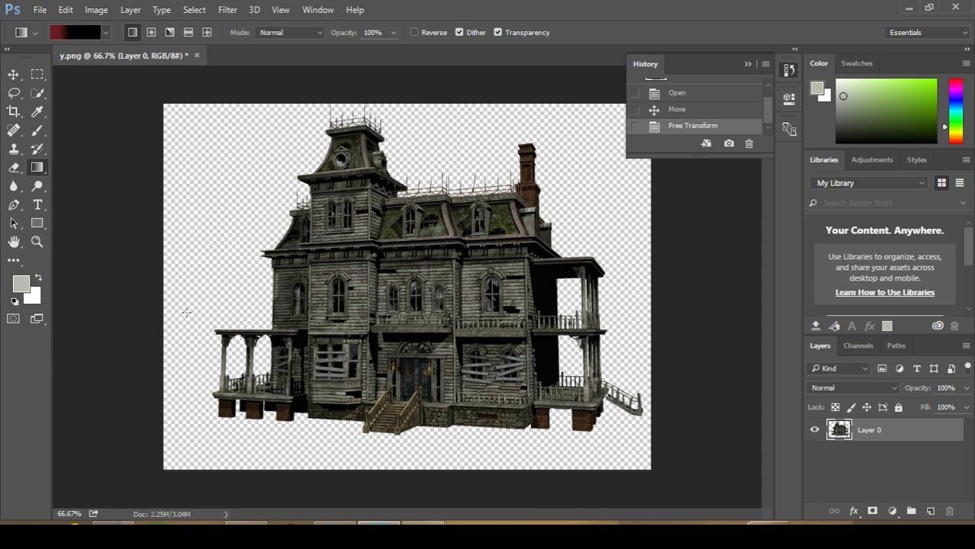
Fill a new layer with the gradient, dark red at the base rising to black, and place it beneath the house layer
{"action": "left_click_drag", "start_coordinate": [192, 483], "coordinate": [226, 91]}
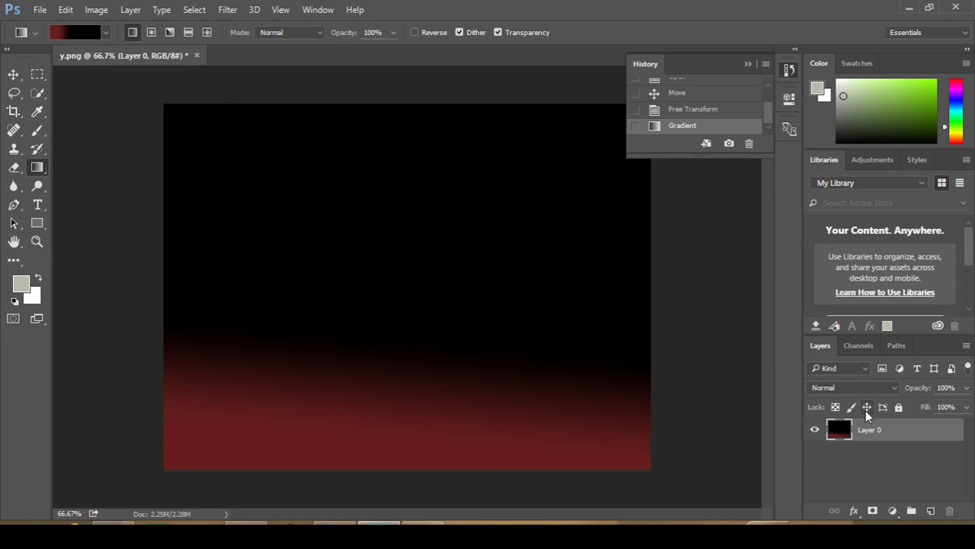
{"action": "key", "text": "ctrl+z"}
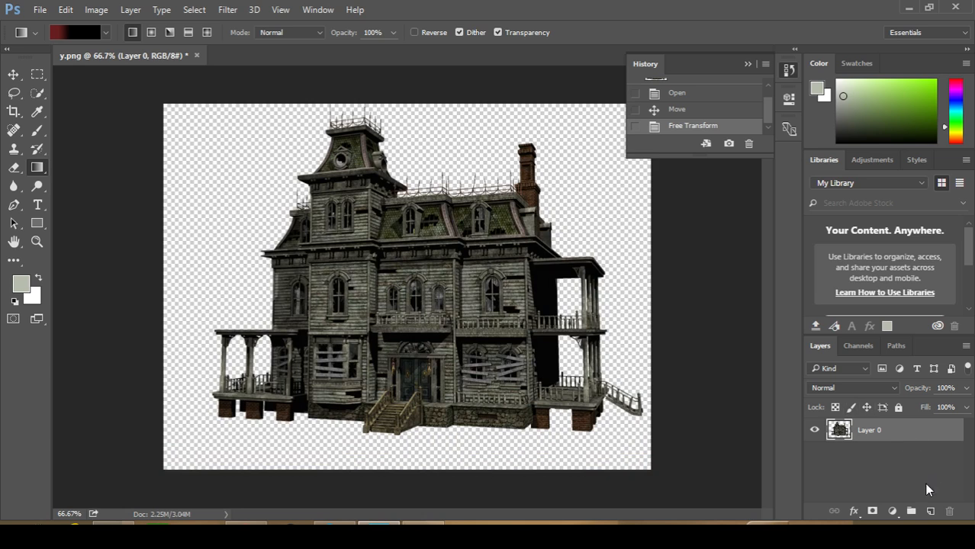
{"action": "left_click", "coordinate": [930, 511]}
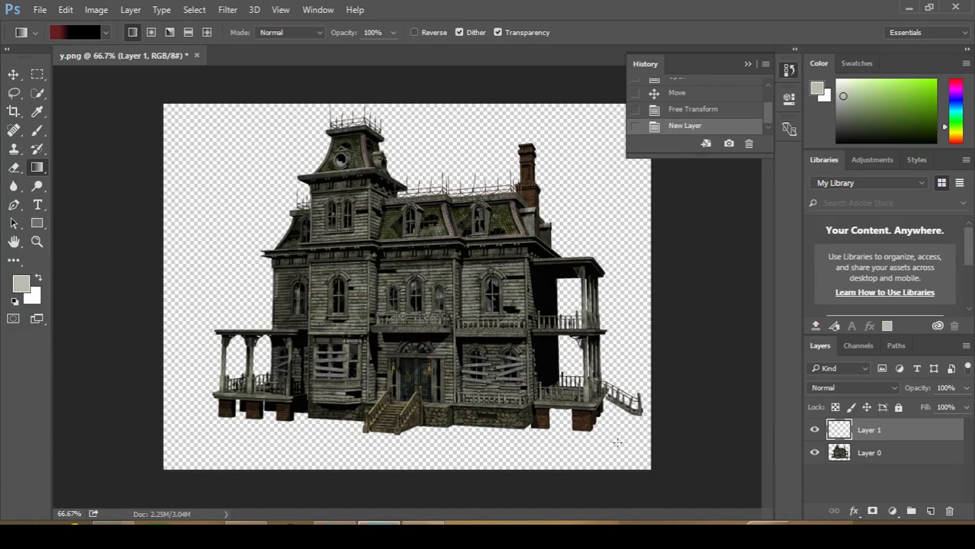
{"action": "left_click_drag", "start_coordinate": [204, 482], "coordinate": [208, 97]}
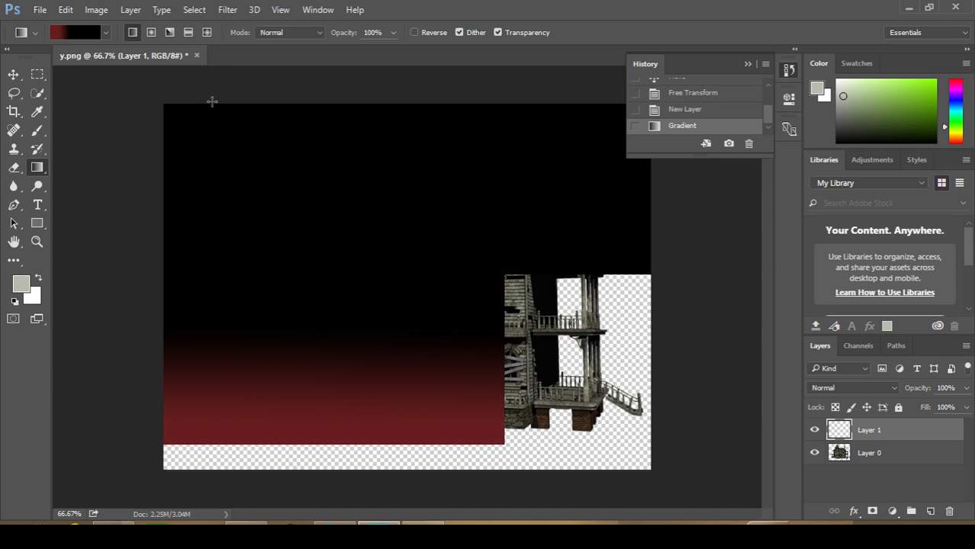
{"action": "left_click_drag", "start_coordinate": [874, 430], "coordinate": [881, 459]}
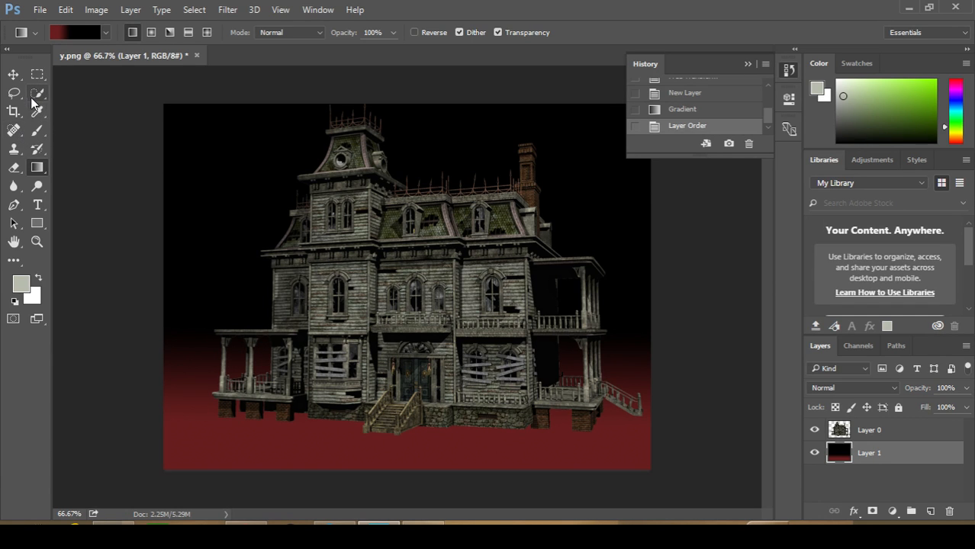
Choose the Brush tool and add a new layer named grass1 between the house and gradient layers
{"action": "left_click", "coordinate": [38, 131]}
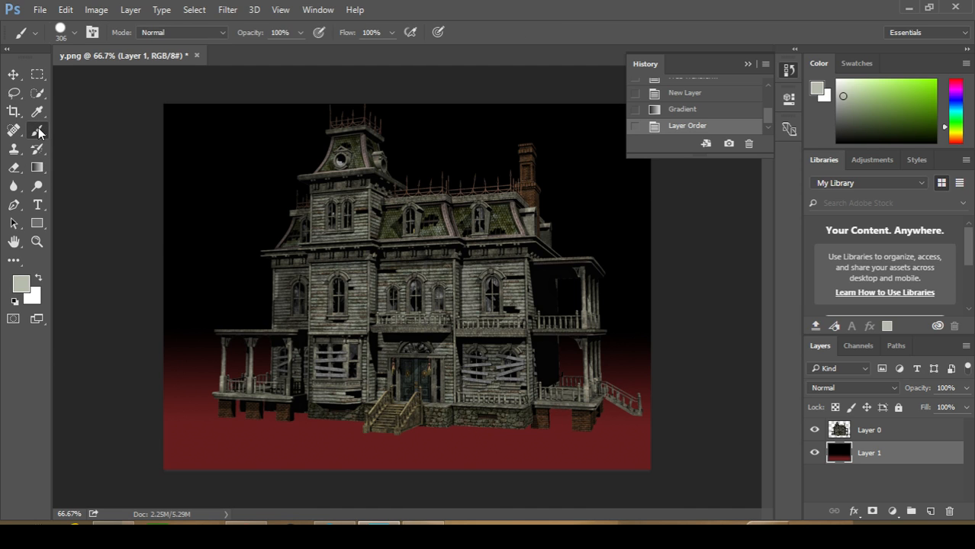
{"action": "right_click", "coordinate": [38, 132]}
{"action": "left_click", "coordinate": [39, 123]}
{"action": "left_click", "coordinate": [930, 511]}
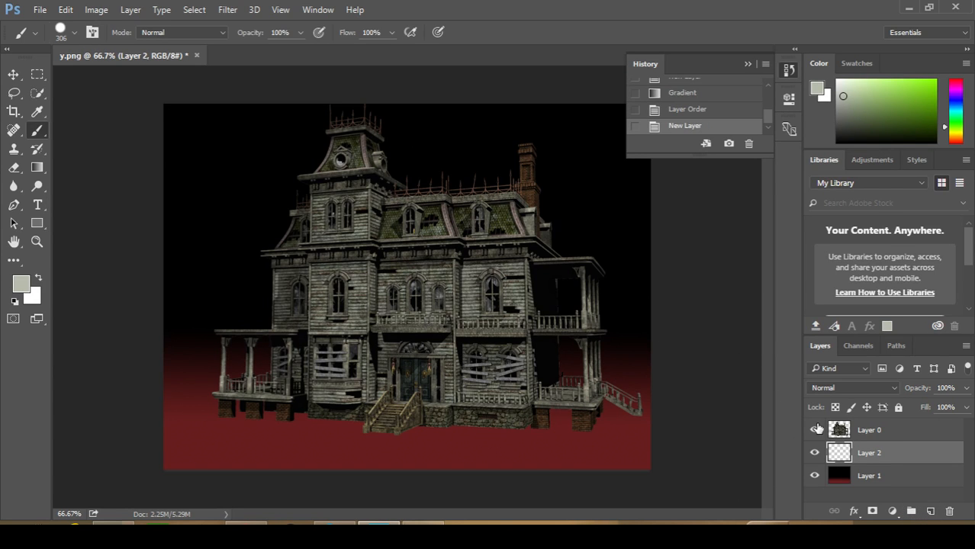
{"action": "double_click", "coordinate": [870, 453]}
{"action": "type", "text": "grass1"}
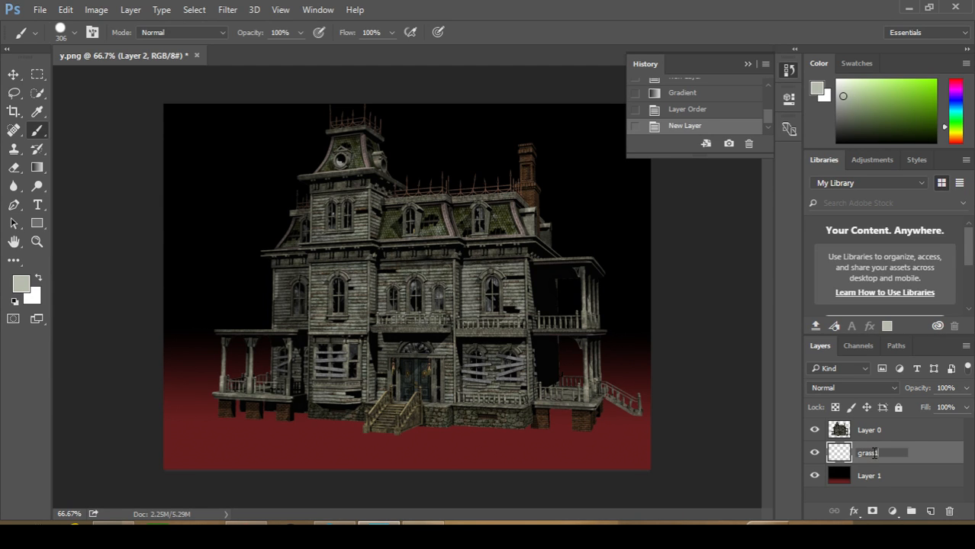
{"action": "key", "text": "Return"}
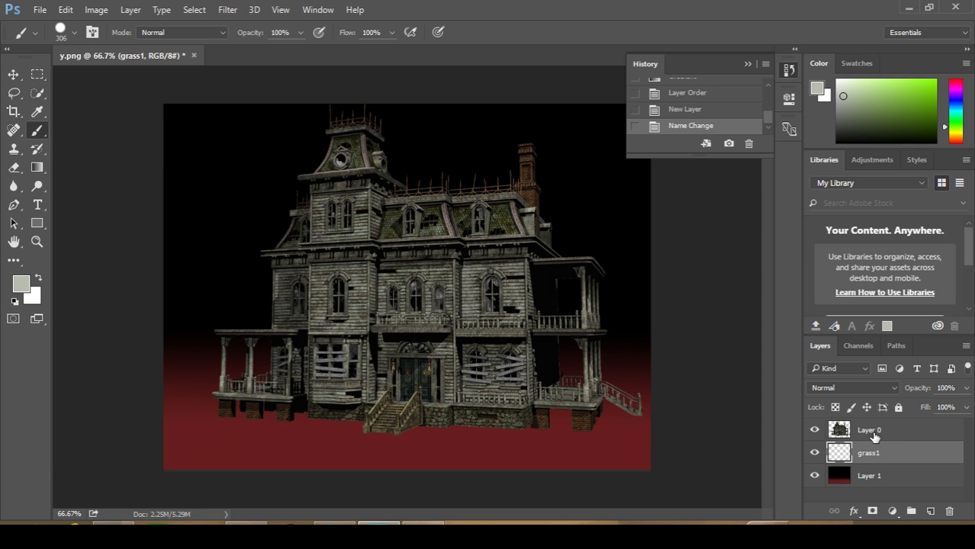
Rename the house image's layer as house and the gradient layer as background
{"action": "double_click", "coordinate": [871, 431]}
{"action": "type", "text": "h"}
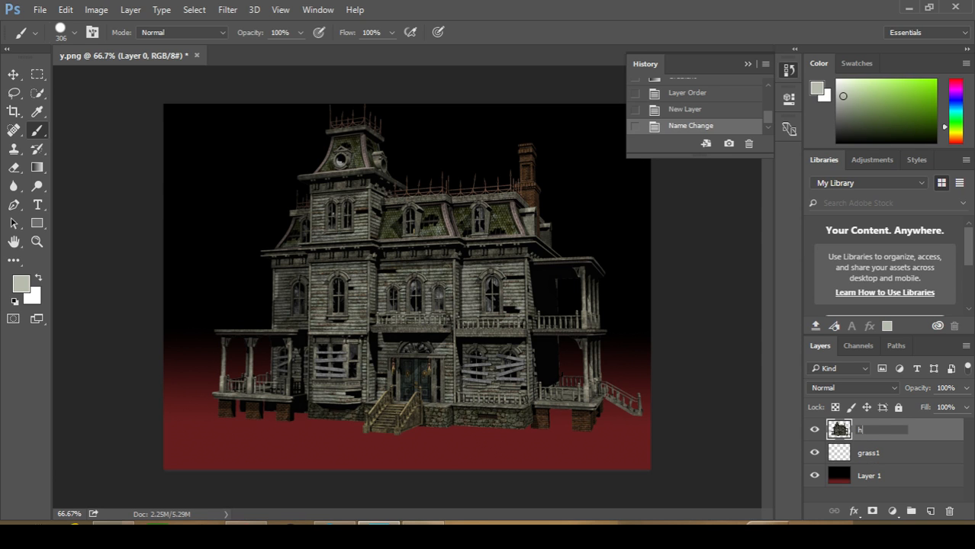
{"action": "type", "text": "ouse"}
{"action": "key", "text": "Return"}
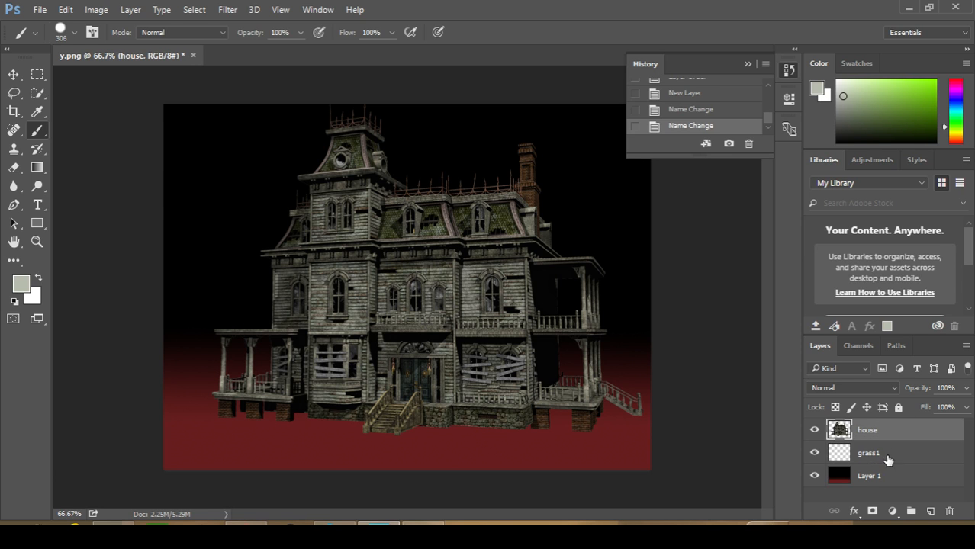
{"action": "double_click", "coordinate": [870, 477]}
{"action": "type", "text": "ba"}
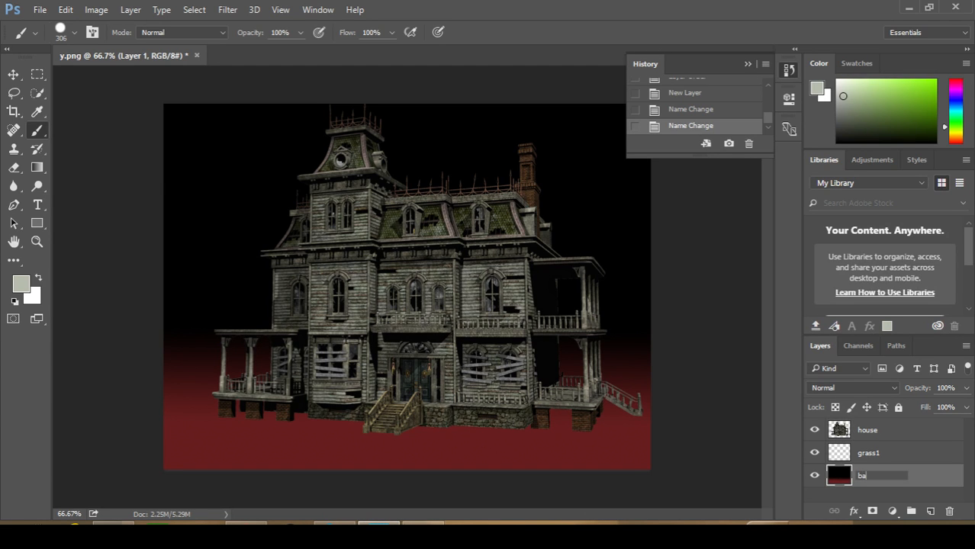
{"action": "type", "text": "ckground"}
{"action": "key", "text": "Return"}
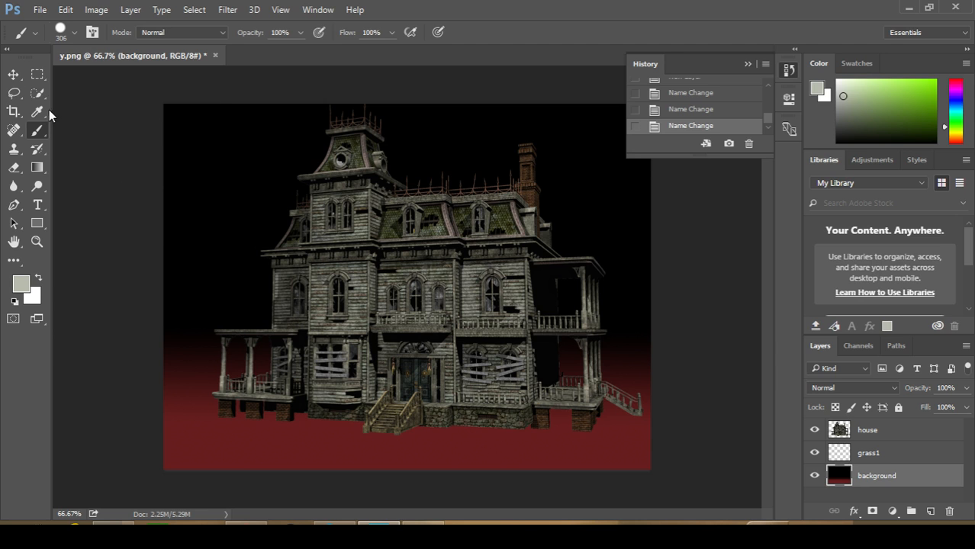
Select the 106 px grass-shaped brush tip and set its size to 385 px
{"action": "left_click", "coordinate": [74, 34]}
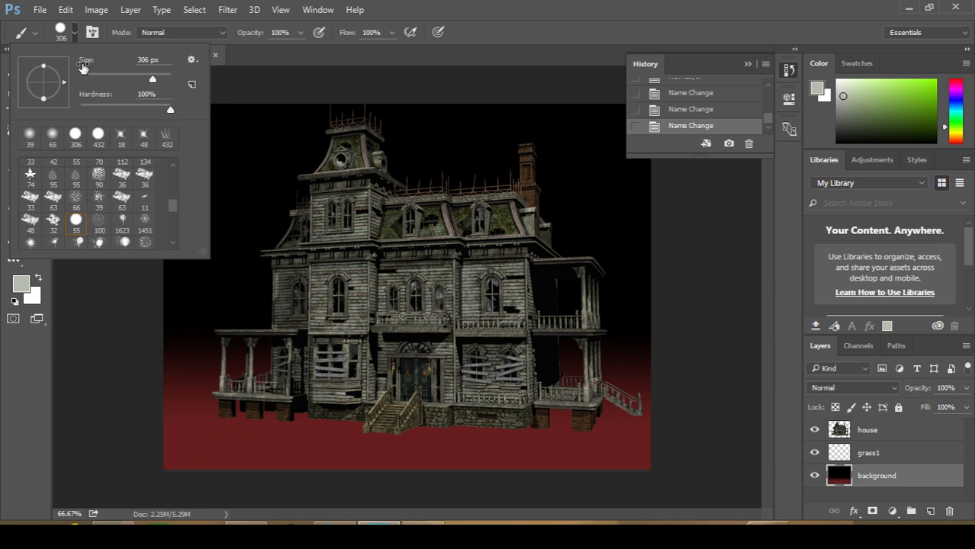
{"action": "scroll", "coordinate": [105, 208], "scroll_direction": "down", "scroll_amount": 1}
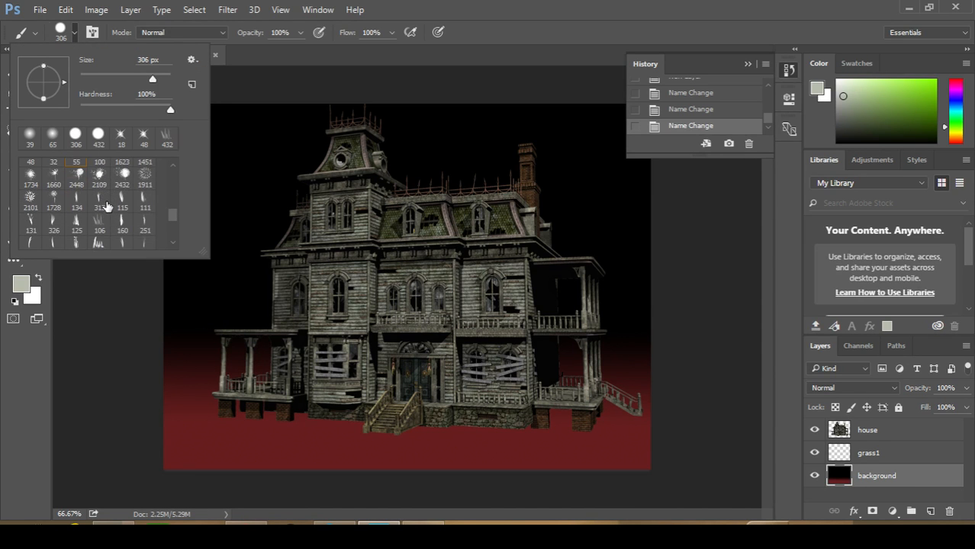
{"action": "scroll", "coordinate": [113, 202], "scroll_direction": "down", "scroll_amount": 1}
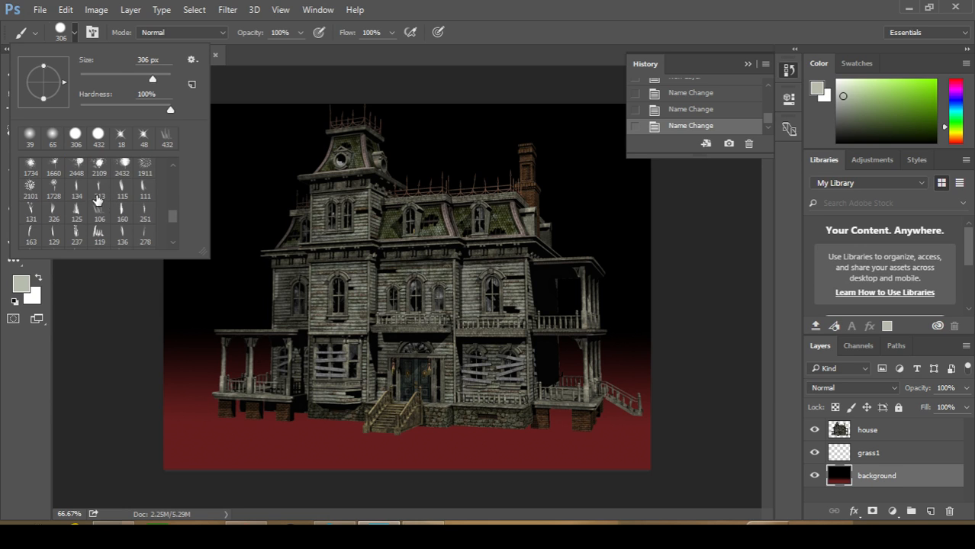
{"action": "left_click", "coordinate": [98, 217]}
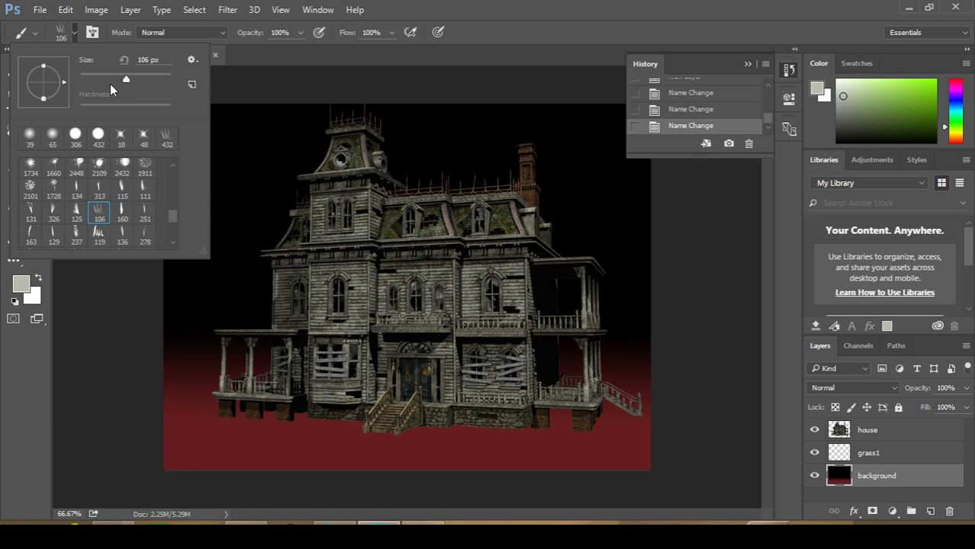
{"action": "left_click_drag", "start_coordinate": [126, 80], "coordinate": [139, 81]}
{"action": "left_click_drag", "start_coordinate": [155, 80], "coordinate": [157, 79]}
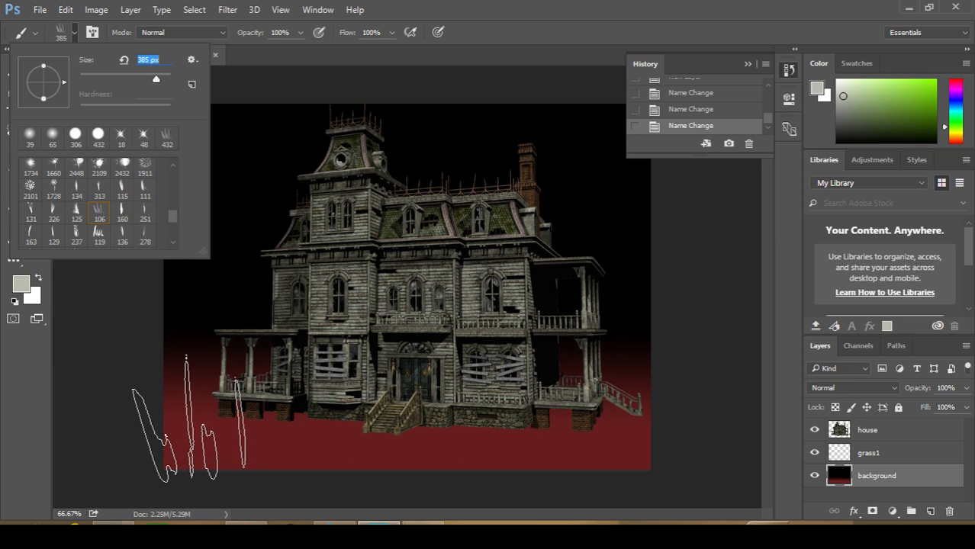
Set the foreground colour to black (000000)
{"action": "left_click", "coordinate": [26, 285]}
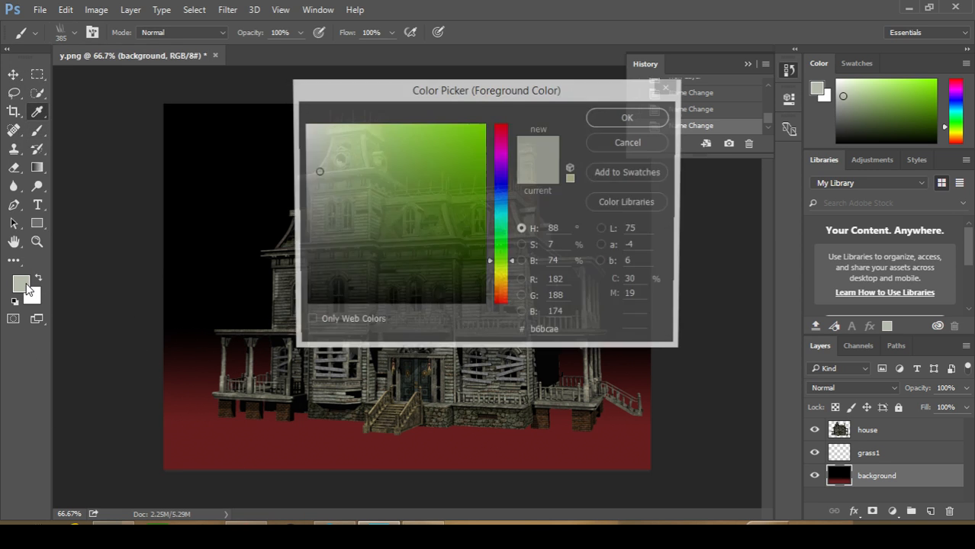
{"action": "left_click_drag", "start_coordinate": [342, 224], "coordinate": [289, 326]}
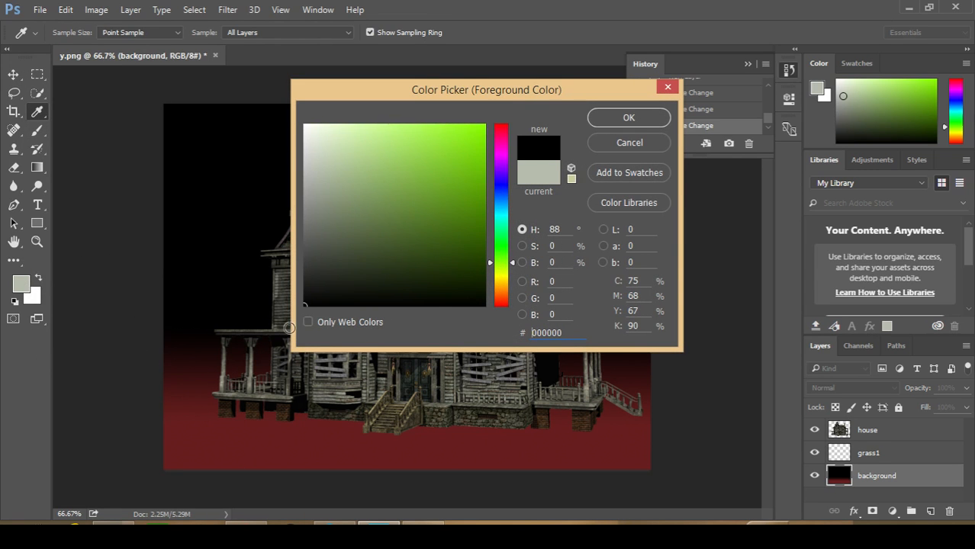
{"action": "left_click", "coordinate": [631, 120]}
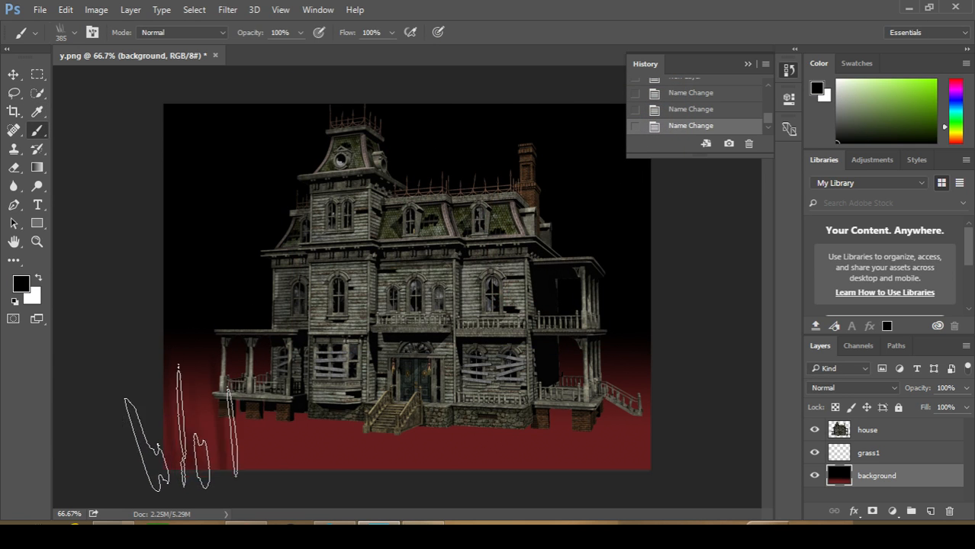
Paint a row of black grass across the full width of the red ground on the grass1 layer
{"action": "mouse_move", "coordinate": [219, 431]}
{"action": "left_mouse_down"}
{"action": "mouse_move", "coordinate": [261, 421]}
{"action": "mouse_move", "coordinate": [375, 446]}
{"action": "mouse_move", "coordinate": [672, 454]}
{"action": "left_mouse_up"}
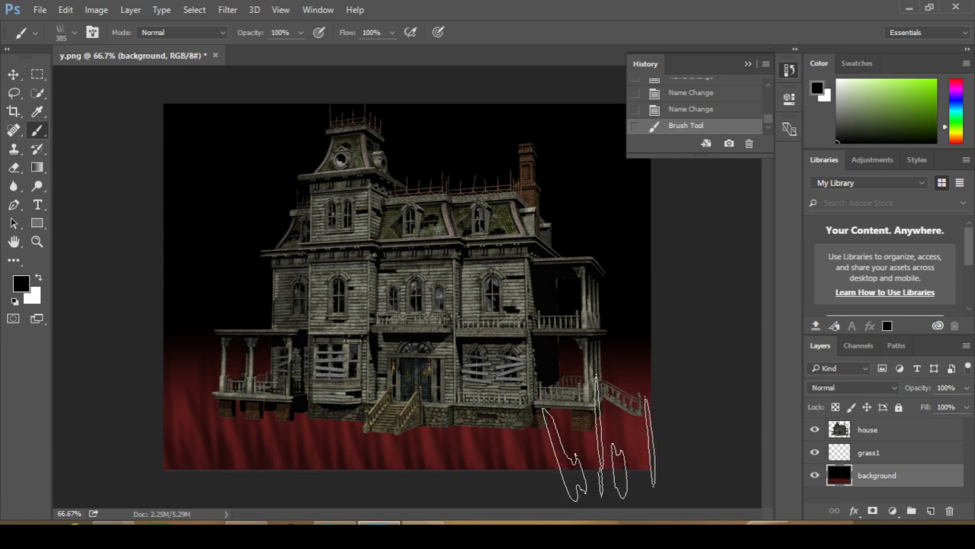
{"action": "left_click", "coordinate": [666, 109]}
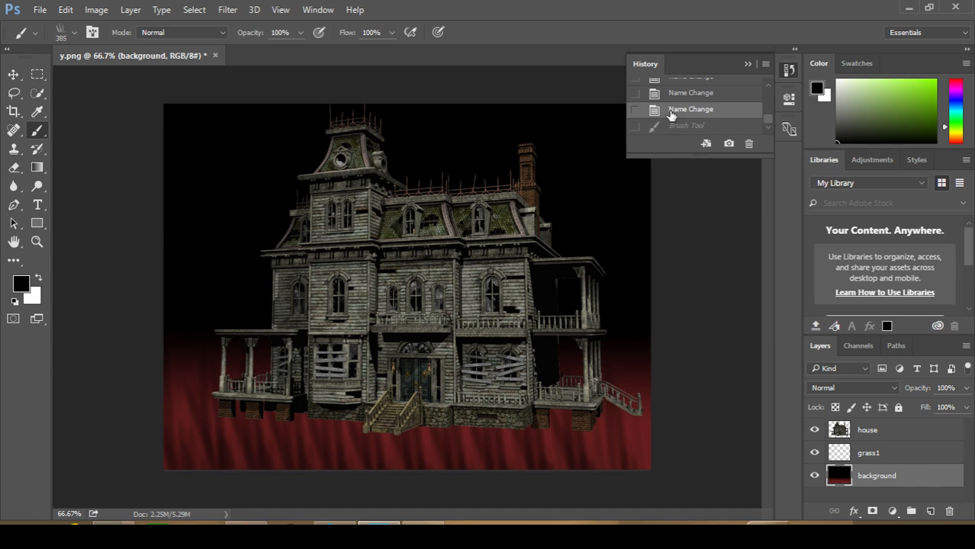
{"action": "left_click", "coordinate": [843, 454]}
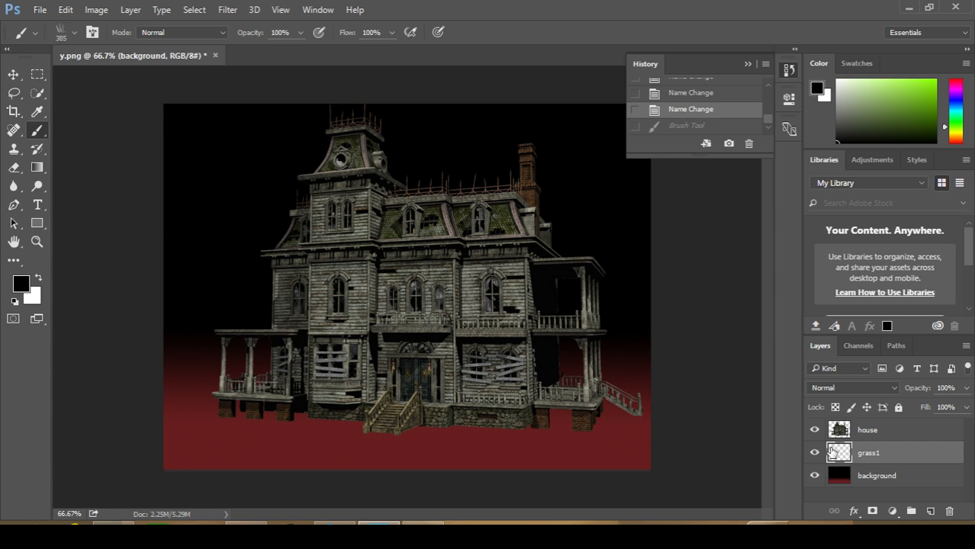
{"action": "mouse_move", "coordinate": [168, 435]}
{"action": "left_mouse_down"}
{"action": "mouse_move", "coordinate": [355, 435]}
{"action": "mouse_move", "coordinate": [449, 451]}
{"action": "mouse_move", "coordinate": [675, 439]}
{"action": "left_mouse_up"}
{"action": "left_click_drag", "start_coordinate": [873, 430], "coordinate": [889, 464]}
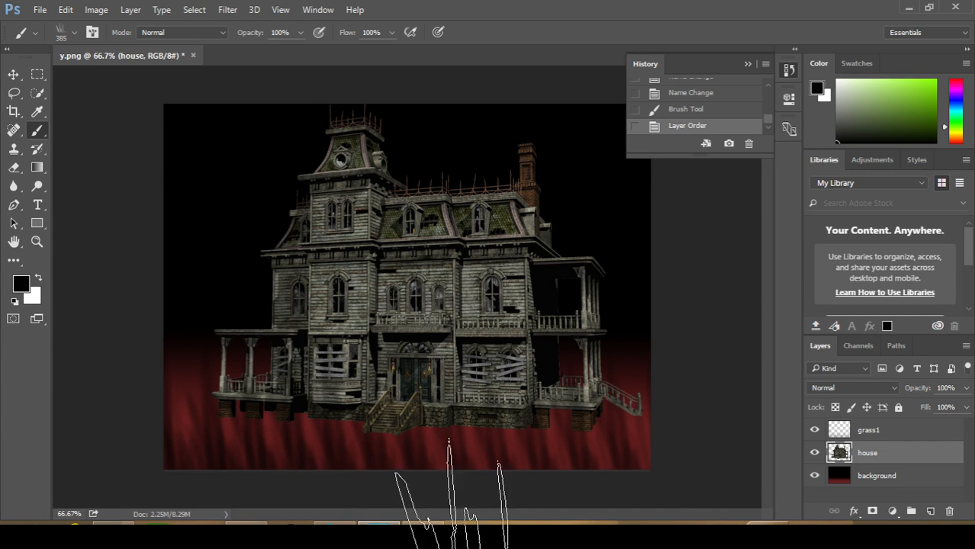
{"action": "left_click", "coordinate": [623, 501]}
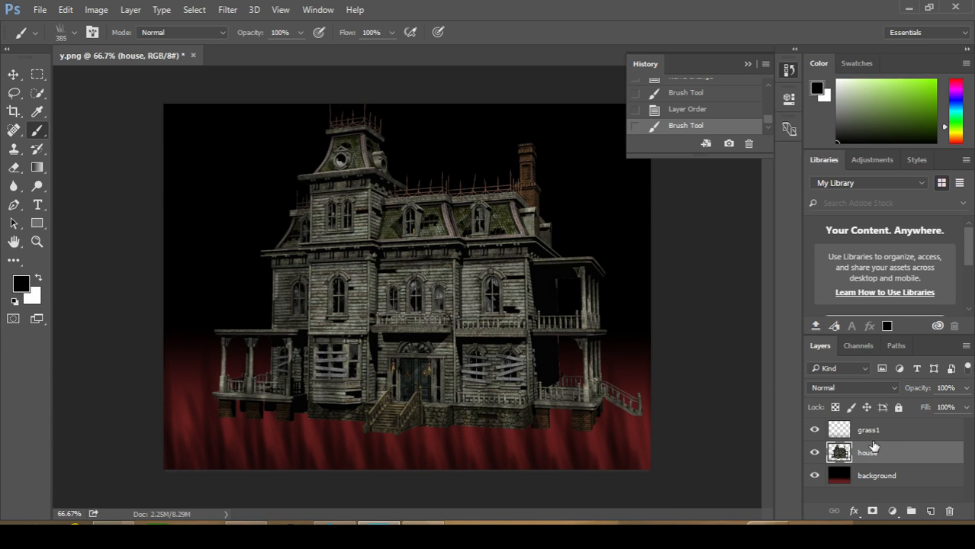
{"action": "left_click", "coordinate": [678, 97]}
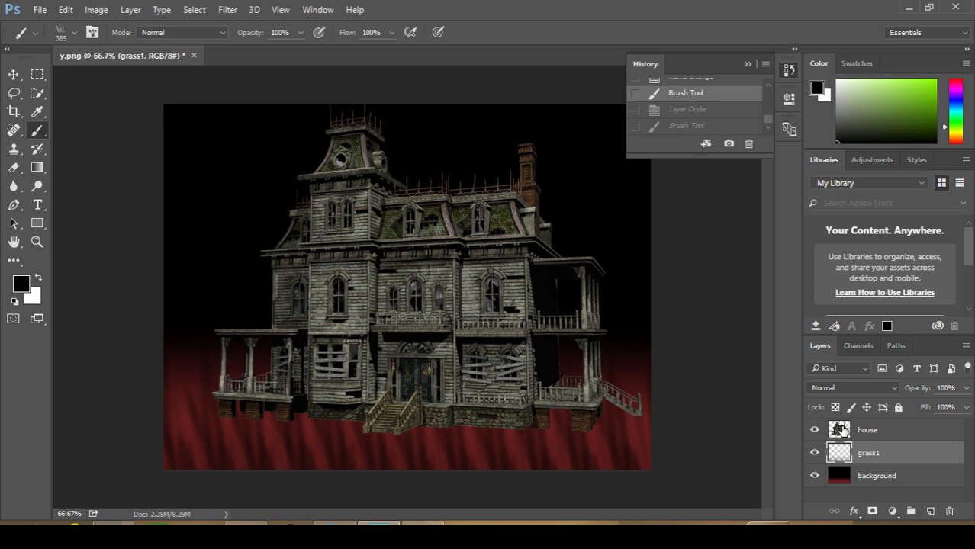
Restore the history state with grass1 above the house layer and paint black grass along the ground on grass1
{"action": "left_click", "coordinate": [699, 110]}
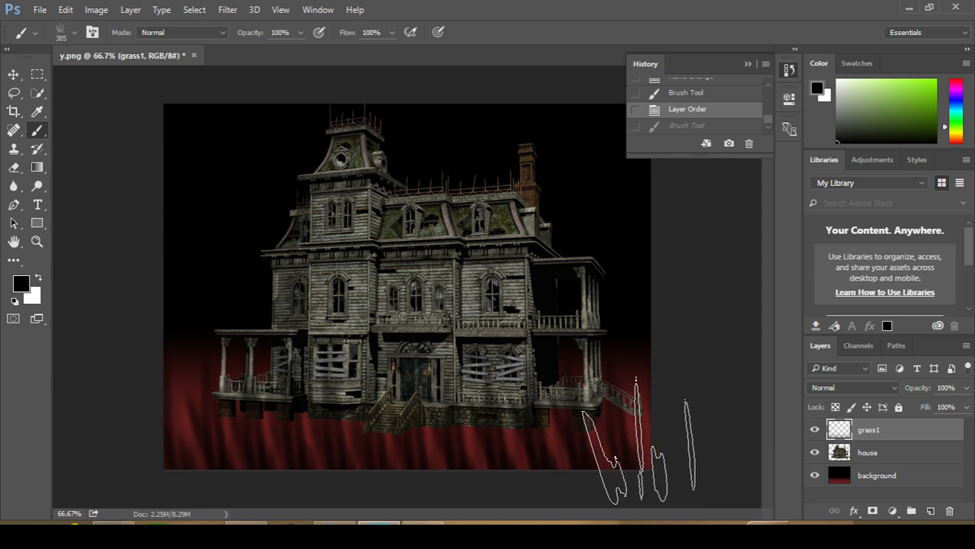
{"action": "left_click_drag", "start_coordinate": [562, 458], "coordinate": [515, 379]}
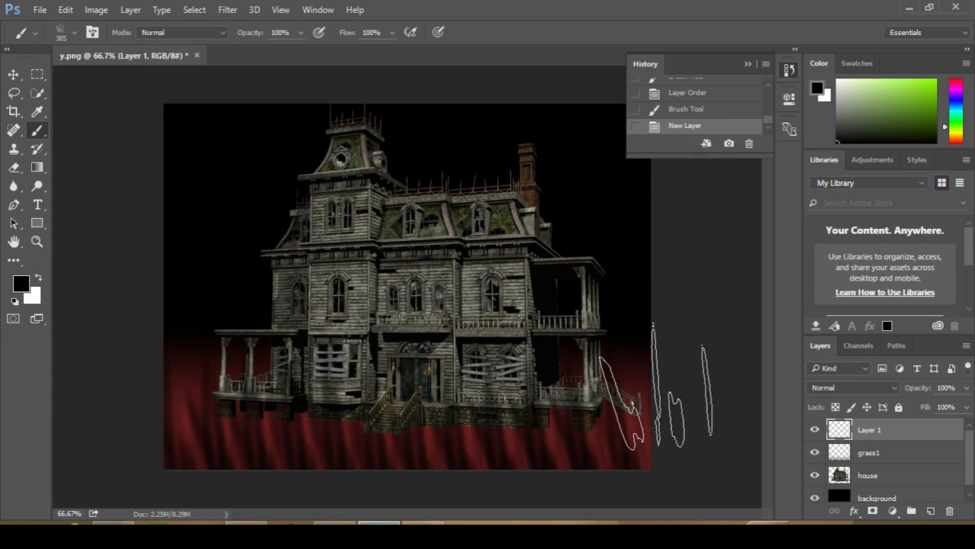
Add a new layer above grass1 and name it grass2
{"action": "double_click", "coordinate": [870, 430]}
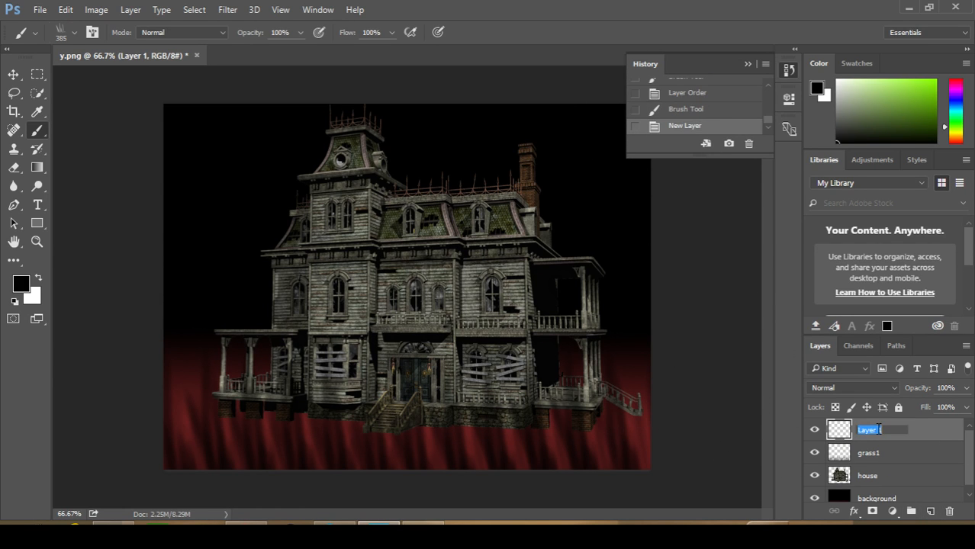
{"action": "type", "text": "grass2"}
{"action": "key", "text": "Return"}
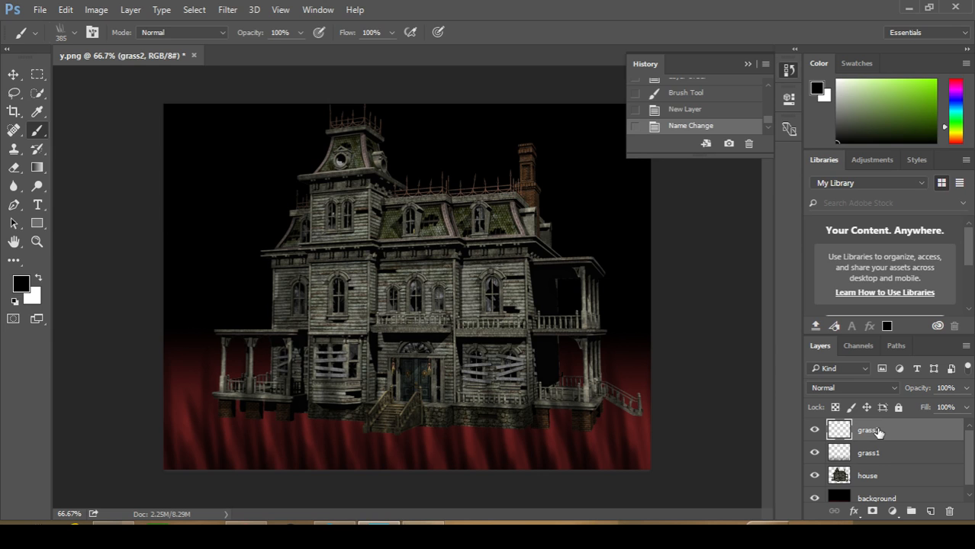
Set the foreground colour to a dark green and paint grass across the full width of the ground on the grass2 layer
{"action": "left_click", "coordinate": [21, 286]}
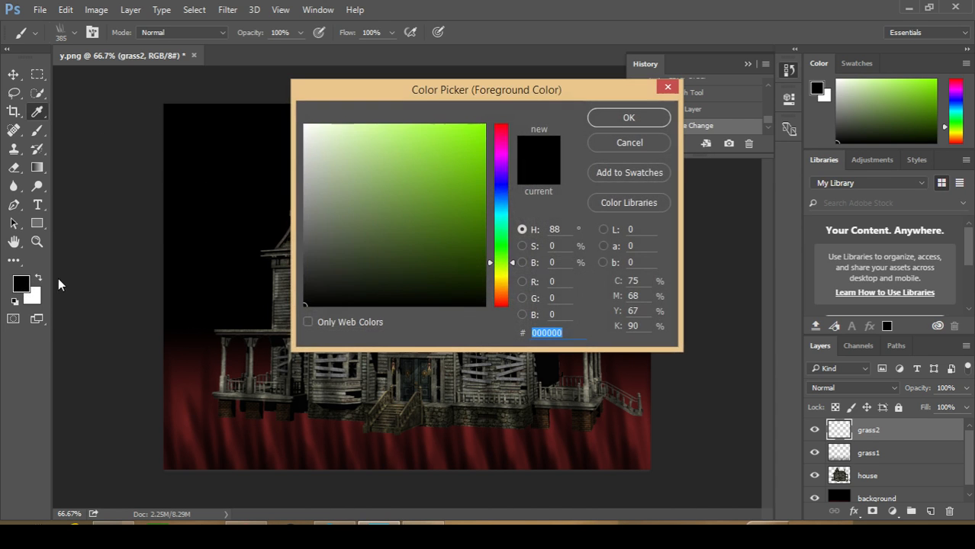
{"action": "left_click_drag", "start_coordinate": [322, 286], "coordinate": [328, 267]}
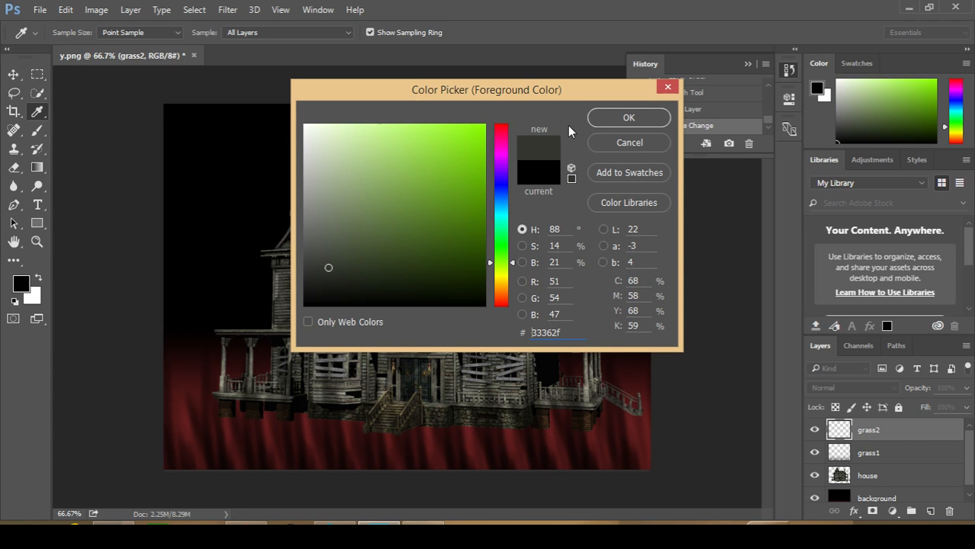
{"action": "left_click_drag", "start_coordinate": [330, 267], "coordinate": [424, 267]}
{"action": "left_click", "coordinate": [629, 117]}
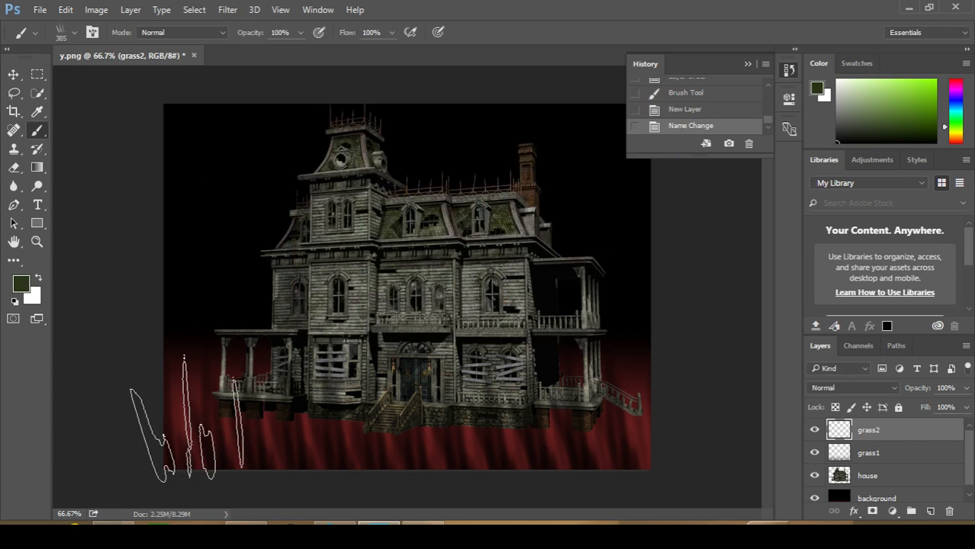
{"action": "mouse_move", "coordinate": [227, 409]}
{"action": "left_mouse_down"}
{"action": "mouse_move", "coordinate": [368, 415]}
{"action": "mouse_move", "coordinate": [484, 435]}
{"action": "mouse_move", "coordinate": [594, 423]}
{"action": "mouse_move", "coordinate": [351, 409]}
{"action": "mouse_move", "coordinate": [197, 423]}
{"action": "mouse_move", "coordinate": [232, 412]}
{"action": "mouse_move", "coordinate": [417, 439]}
{"action": "mouse_move", "coordinate": [630, 434]}
{"action": "left_mouse_up"}
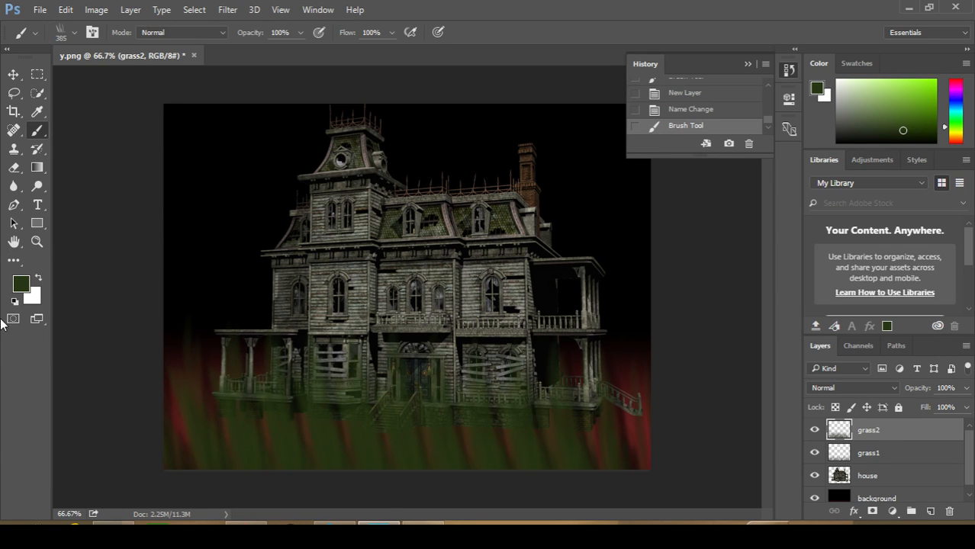
Move the grass2 layer below grass1 and paint more dark green grass across the ground on grass2
{"action": "left_click_drag", "start_coordinate": [893, 425], "coordinate": [888, 462]}
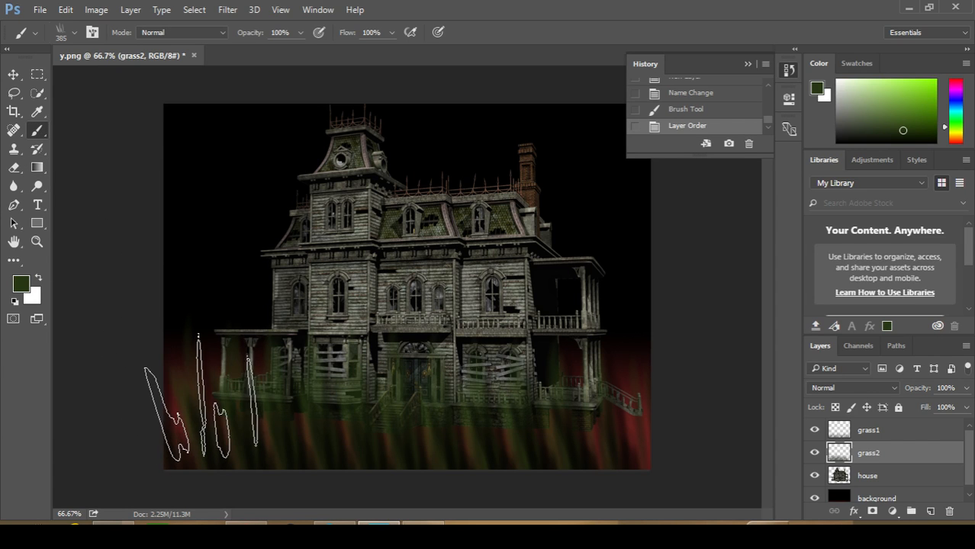
{"action": "left_click", "coordinate": [916, 432]}
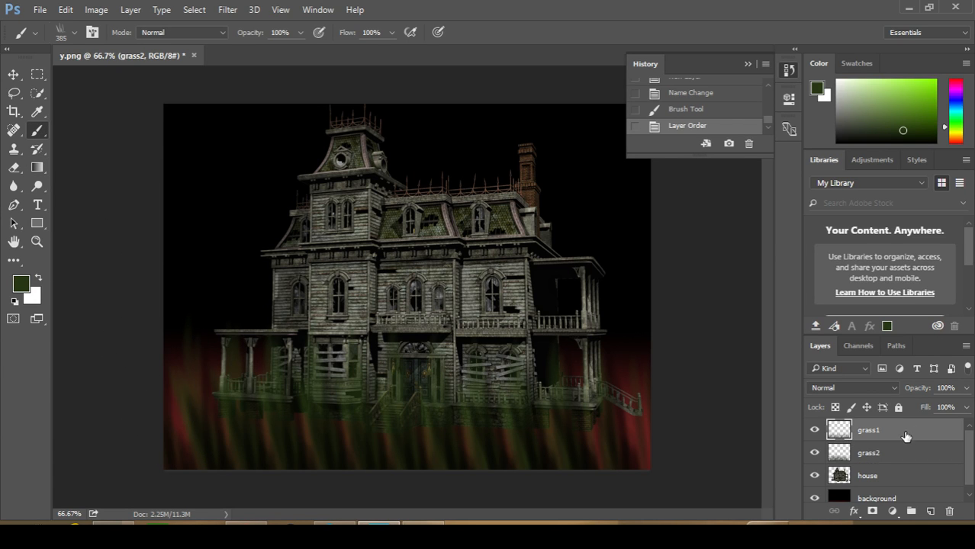
{"action": "left_click", "coordinate": [875, 454]}
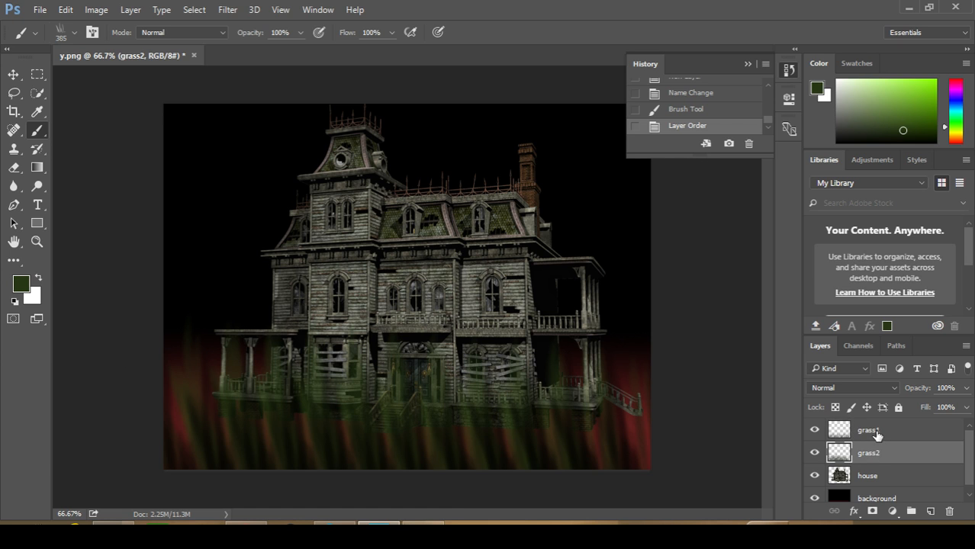
{"action": "left_click", "coordinate": [877, 433]}
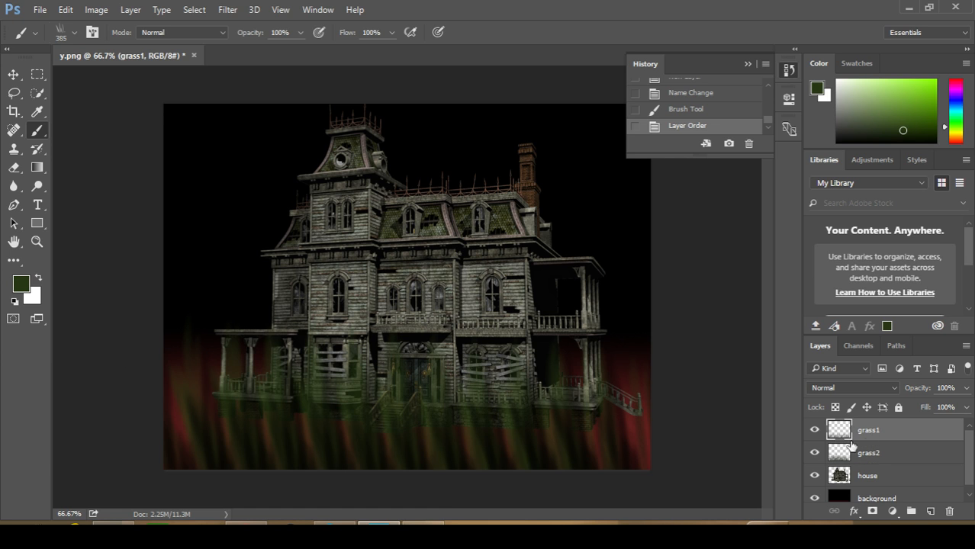
{"action": "left_click", "coordinate": [904, 452]}
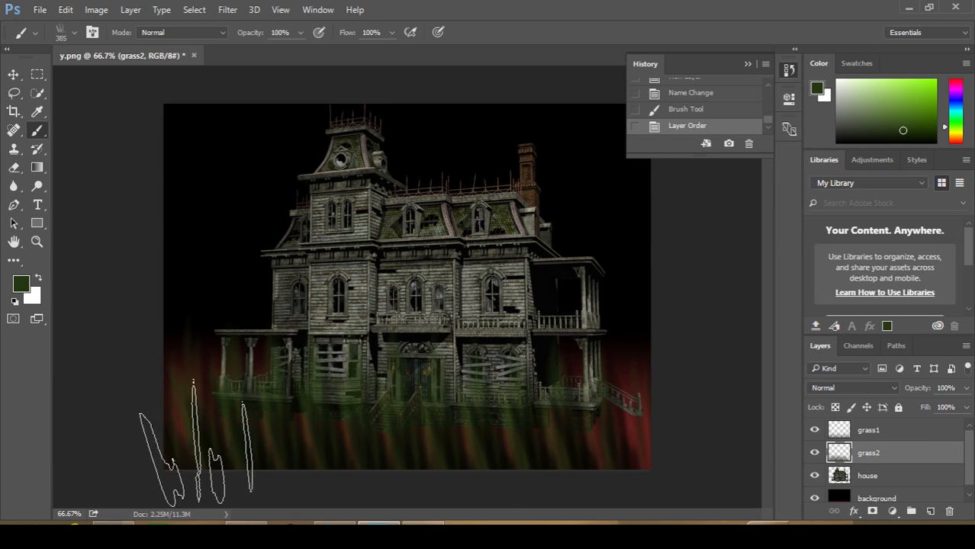
{"action": "left_click_drag", "start_coordinate": [299, 433], "coordinate": [525, 429]}
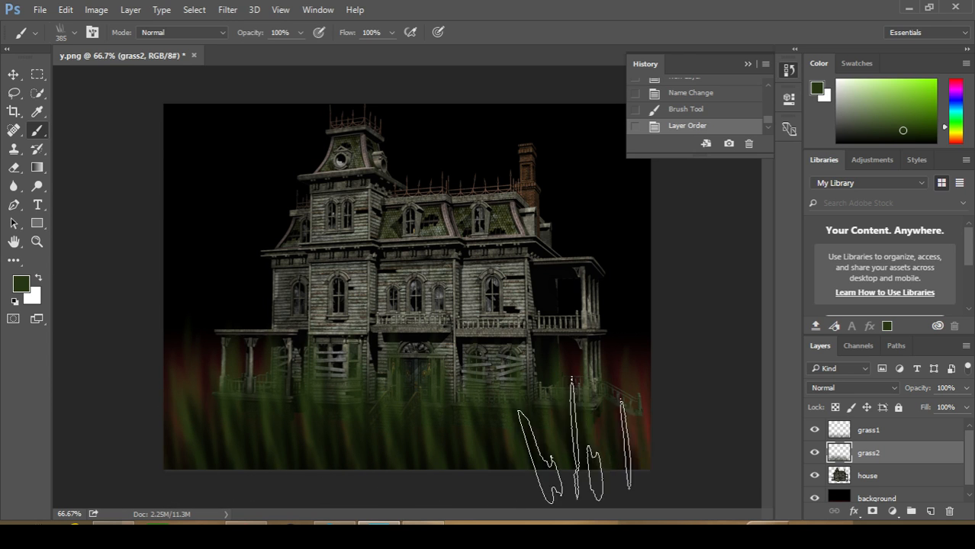
{"action": "left_click", "coordinate": [179, 451]}
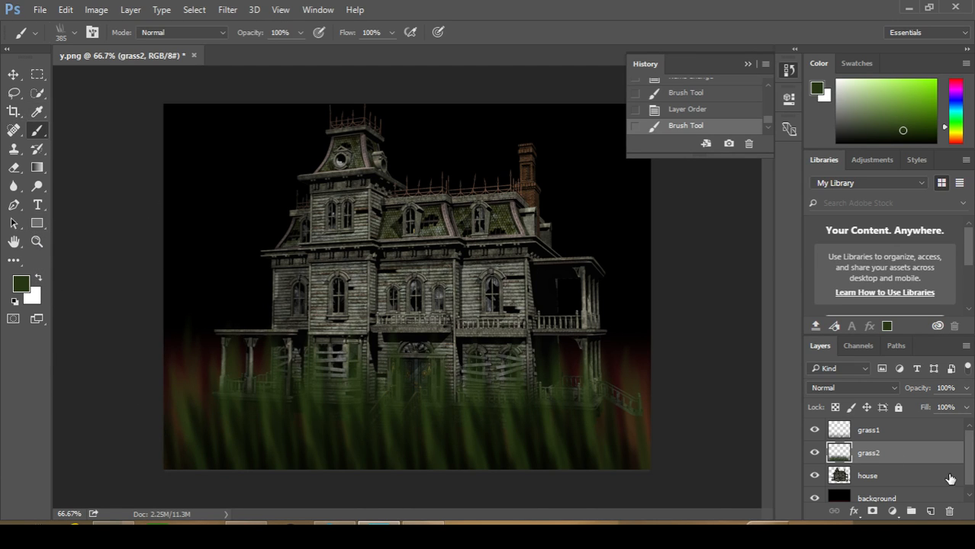
Add a new layer between grass1 and grass2 and select the 313 px brush tip
{"action": "left_click", "coordinate": [930, 512]}
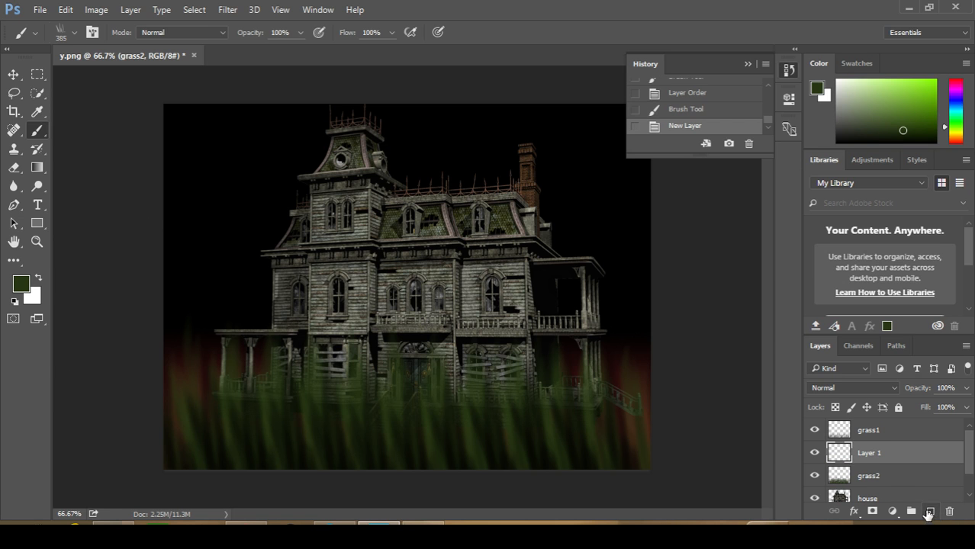
{"action": "left_click", "coordinate": [864, 433]}
{"action": "left_click_drag", "start_coordinate": [863, 455], "coordinate": [862, 434]}
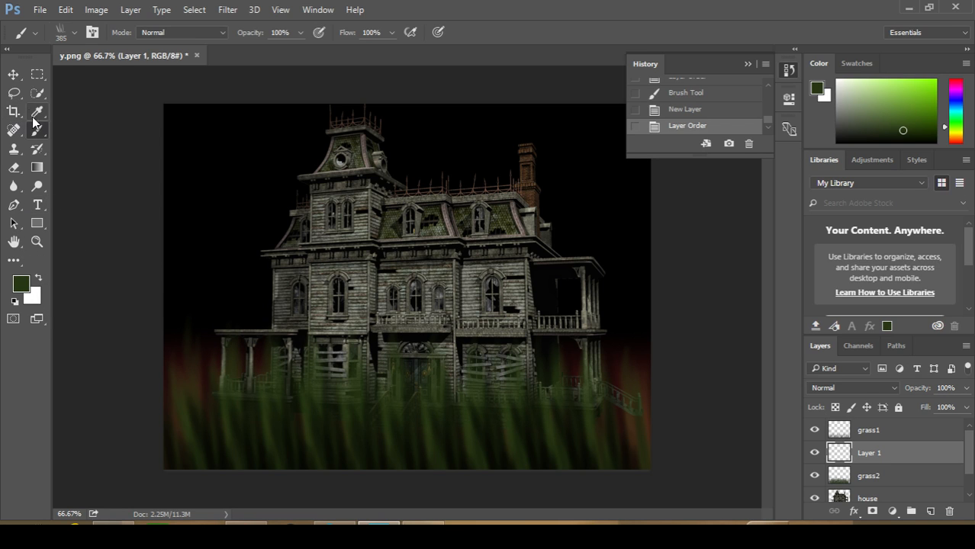
{"action": "left_click", "coordinate": [75, 33]}
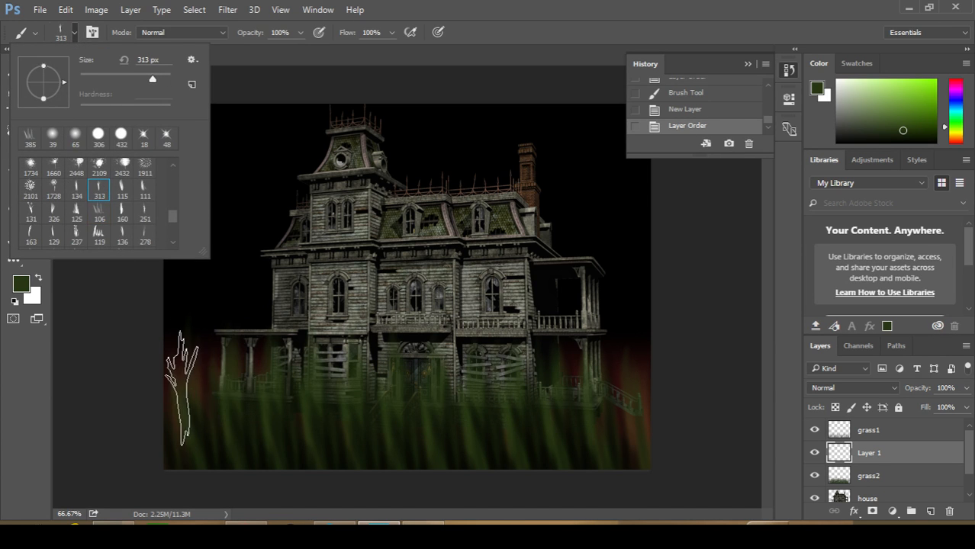
Set the foreground colour to dark grey (292b26)
{"action": "left_click", "coordinate": [20, 283]}
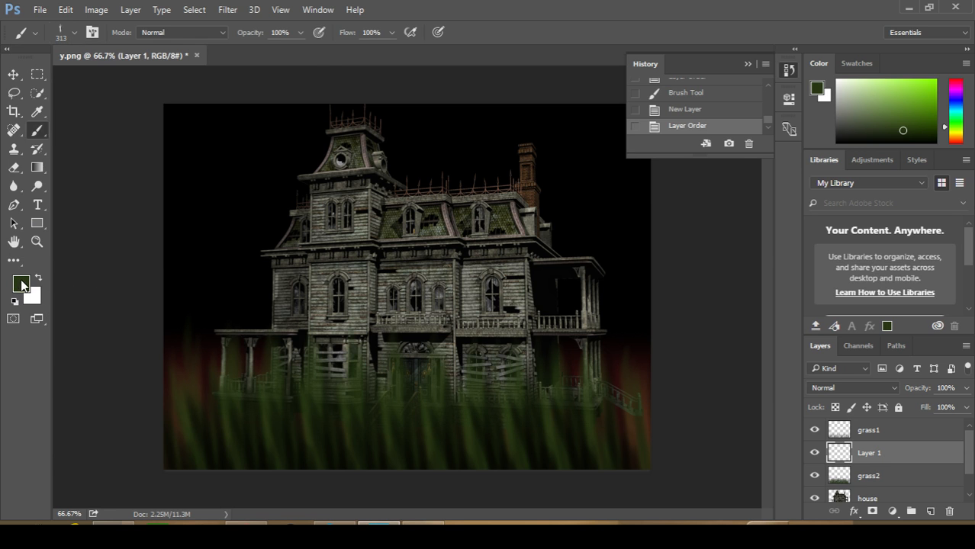
{"action": "left_click", "coordinate": [21, 283]}
{"action": "left_click_drag", "start_coordinate": [325, 243], "coordinate": [325, 276]}
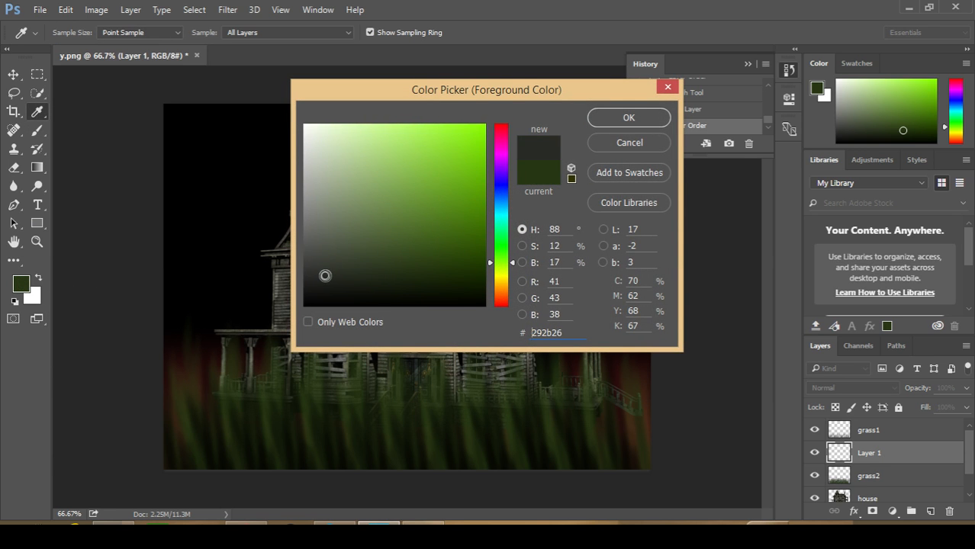
{"action": "left_click", "coordinate": [615, 117]}
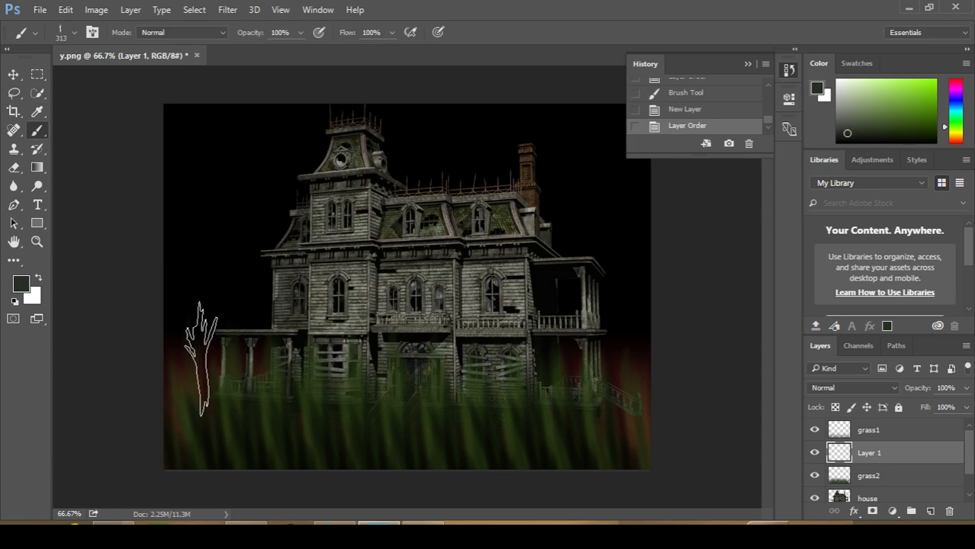
Paint a dark grey row across the ground with the 313 px tip on the new layer and name the layer grass3
{"action": "mouse_move", "coordinate": [199, 406]}
{"action": "left_mouse_down"}
{"action": "mouse_move", "coordinate": [322, 405]}
{"action": "mouse_move", "coordinate": [270, 411]}
{"action": "mouse_move", "coordinate": [396, 424]}
{"action": "mouse_move", "coordinate": [606, 402]}
{"action": "mouse_move", "coordinate": [730, 414]}
{"action": "left_mouse_up"}
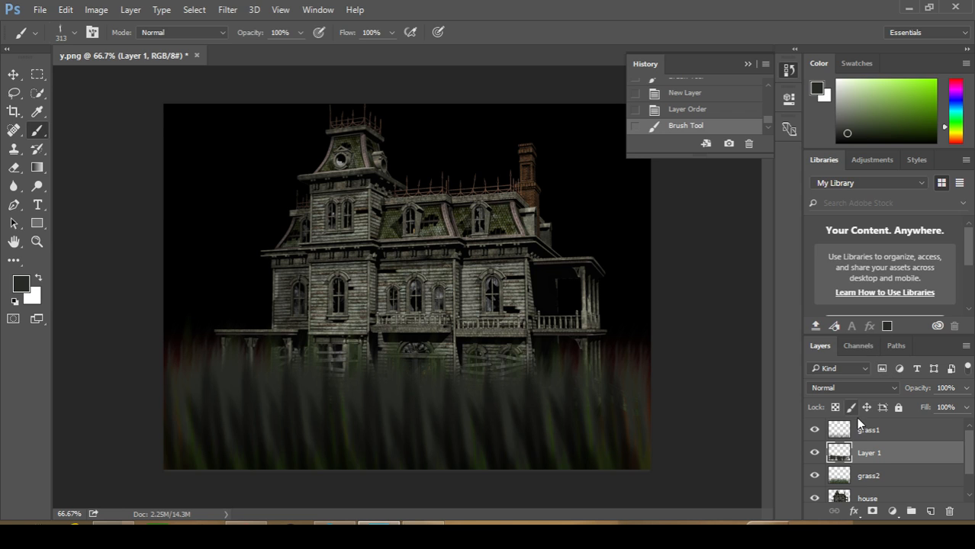
{"action": "left_click_drag", "start_coordinate": [866, 454], "coordinate": [869, 470]}
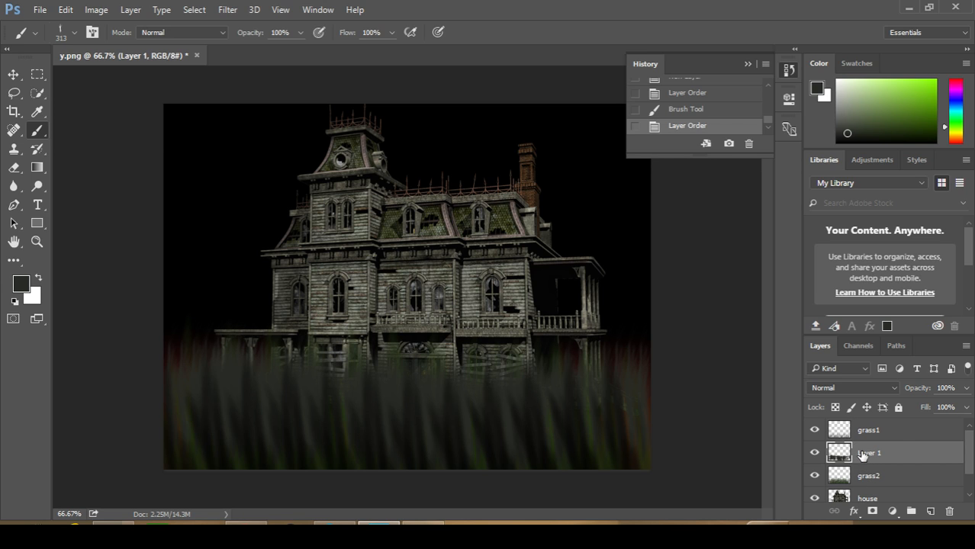
{"action": "double_click", "coordinate": [863, 453]}
{"action": "type", "text": "grass3"}
{"action": "key", "text": "Return"}
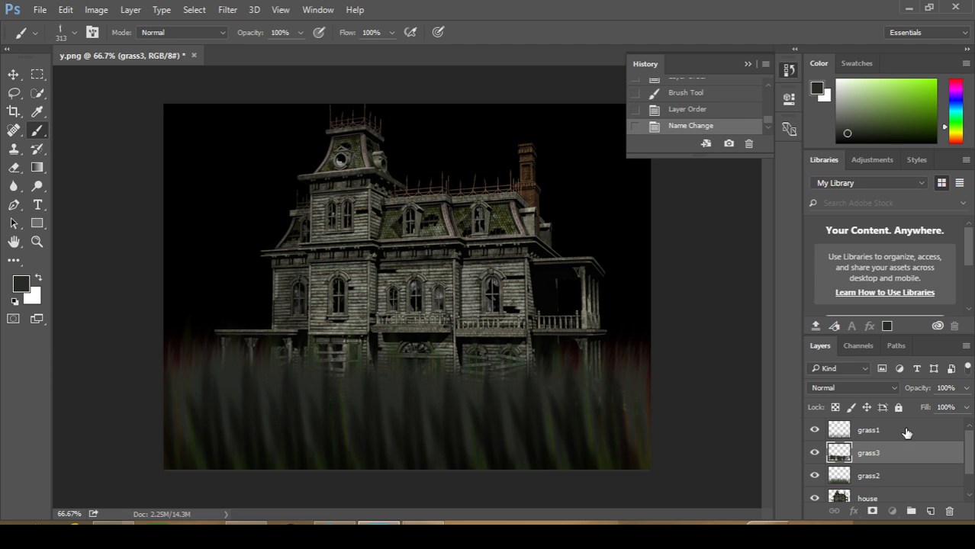
Try the grass1 layer below grass2, and return it to the top of the layer stack
{"action": "left_click_drag", "start_coordinate": [907, 433], "coordinate": [838, 487]}
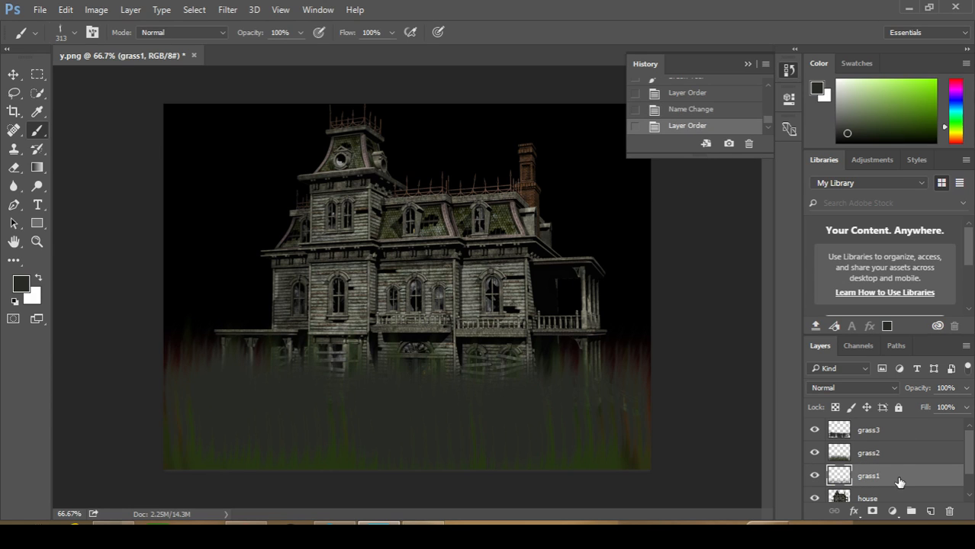
{"action": "mouse_move", "coordinate": [899, 467]}
{"action": "left_mouse_down"}
{"action": "mouse_move", "coordinate": [889, 480]}
{"action": "mouse_move", "coordinate": [903, 441]}
{"action": "mouse_move", "coordinate": [901, 455]}
{"action": "mouse_move", "coordinate": [889, 446]}
{"action": "mouse_move", "coordinate": [892, 459]}
{"action": "left_mouse_up"}
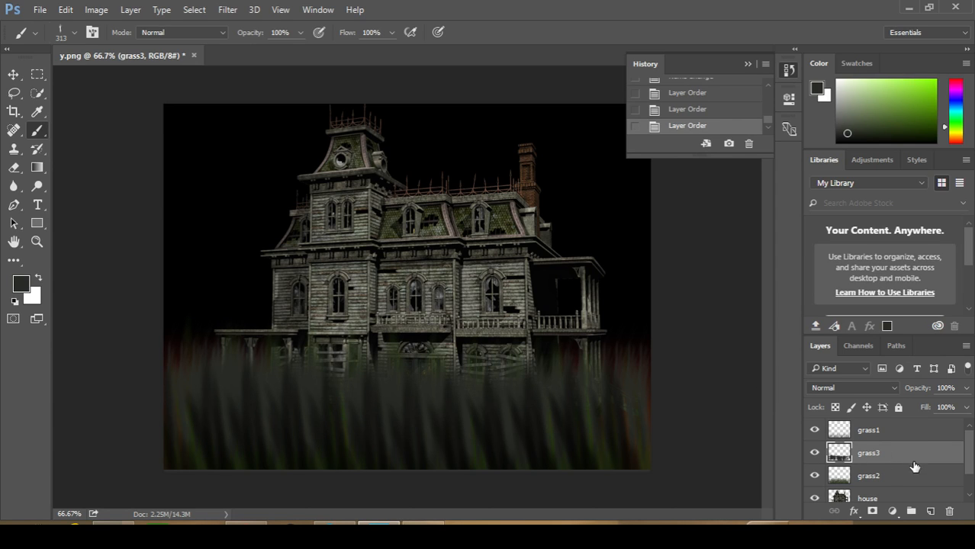
Delete the grass3 layer
{"action": "right_click", "coordinate": [856, 455]}
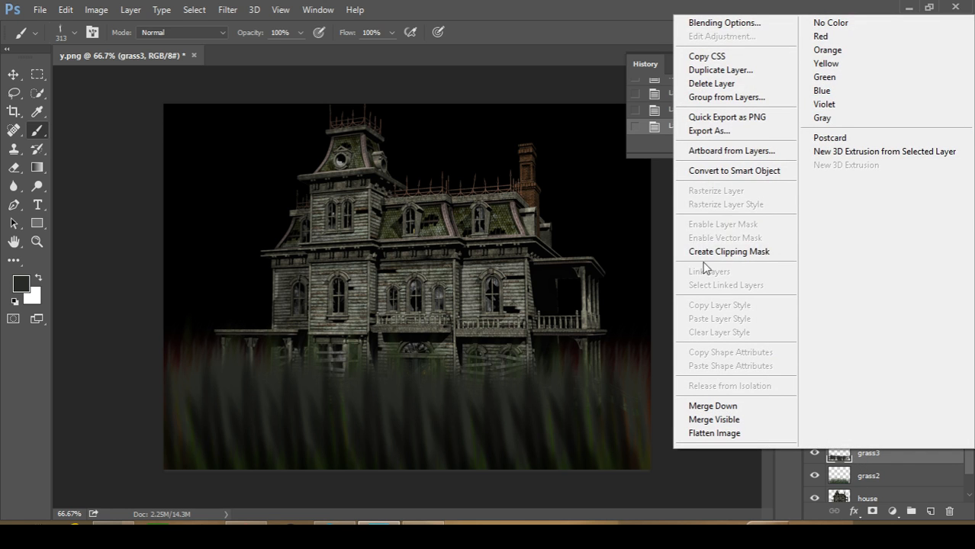
{"action": "left_click", "coordinate": [740, 84]}
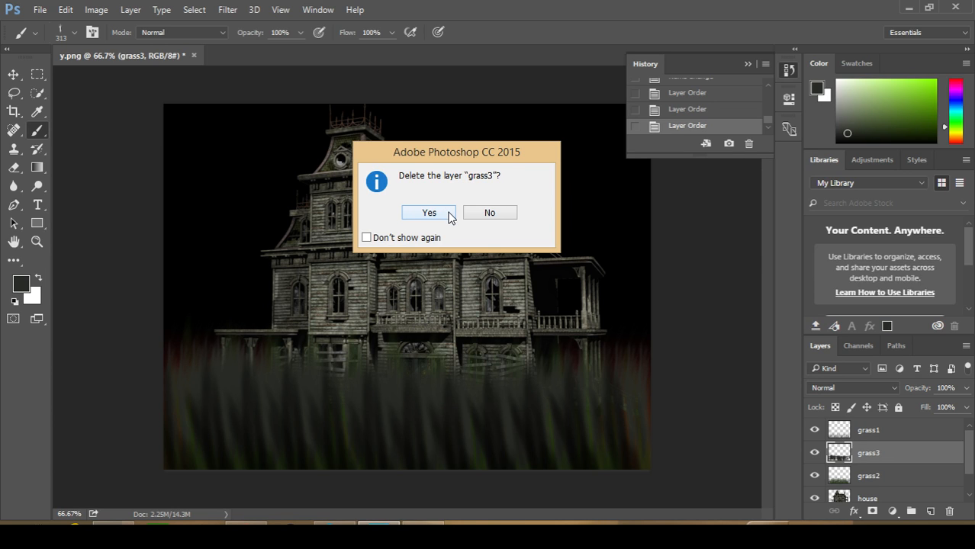
{"action": "left_click", "coordinate": [450, 216]}
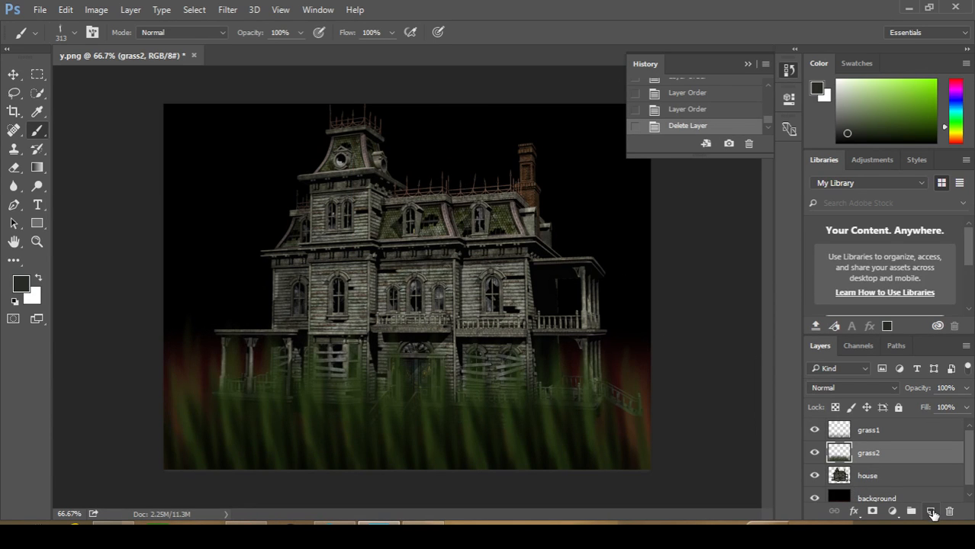
Add a new layer between grass1 and grass2 and name it grass3
{"action": "left_click", "coordinate": [932, 513]}
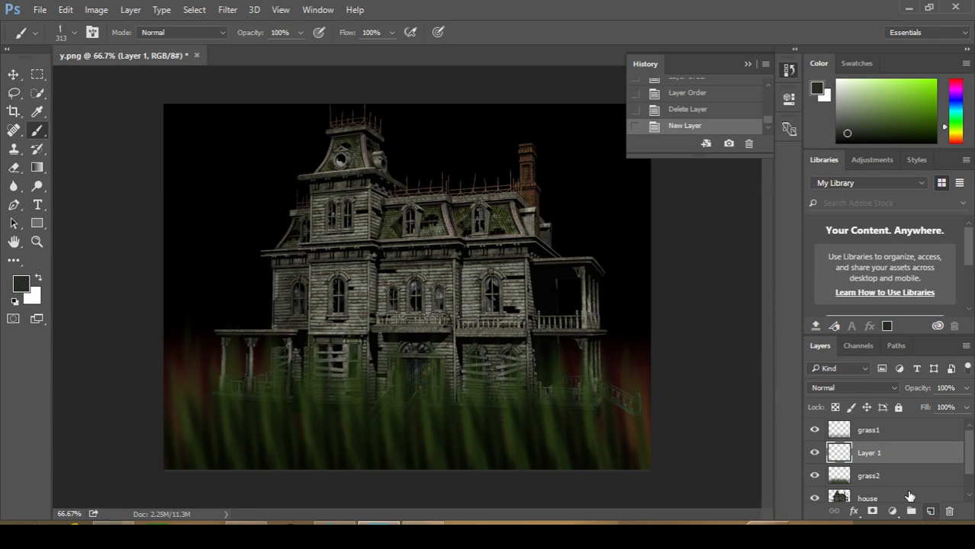
{"action": "double_click", "coordinate": [869, 453]}
{"action": "type", "text": "g"}
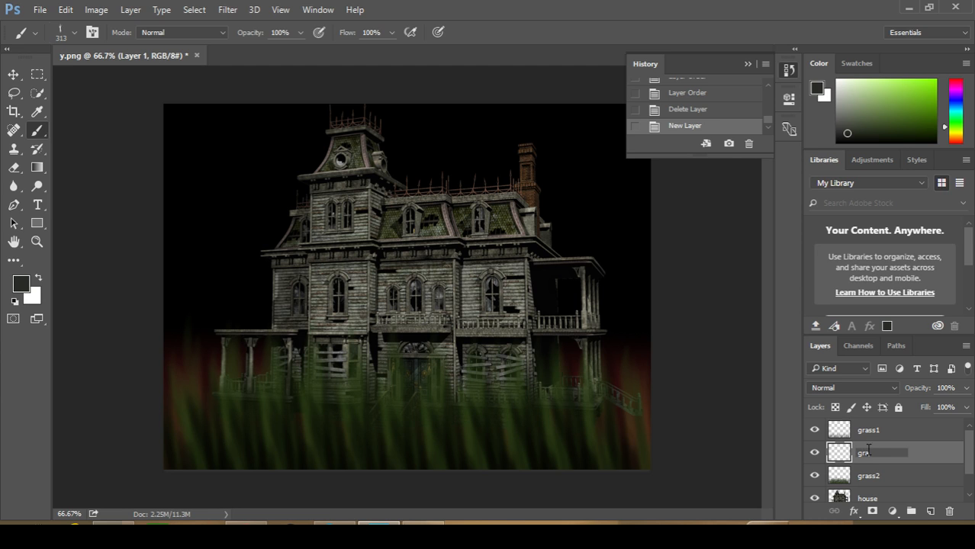
{"action": "type", "text": "rass3"}
{"action": "key", "text": "Return"}
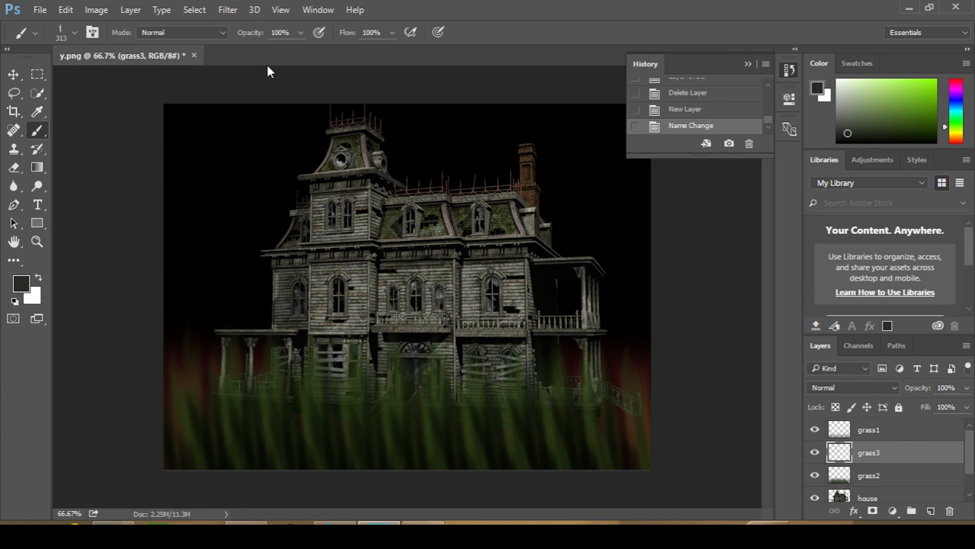
Paint a row of dark grey grass across the ground on grass3, using the 106 px grass-shaped tip at 385 px
{"action": "left_click", "coordinate": [75, 37]}
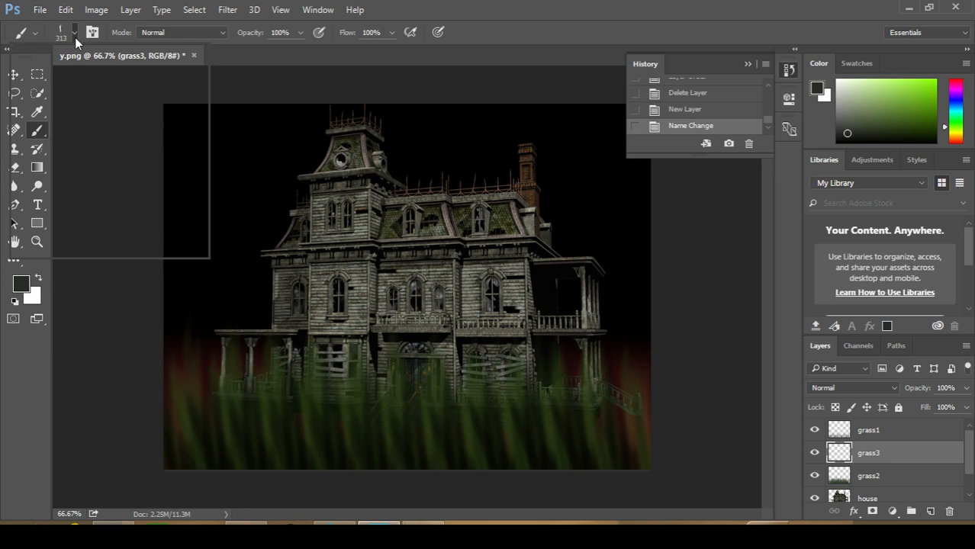
{"action": "left_click", "coordinate": [99, 214]}
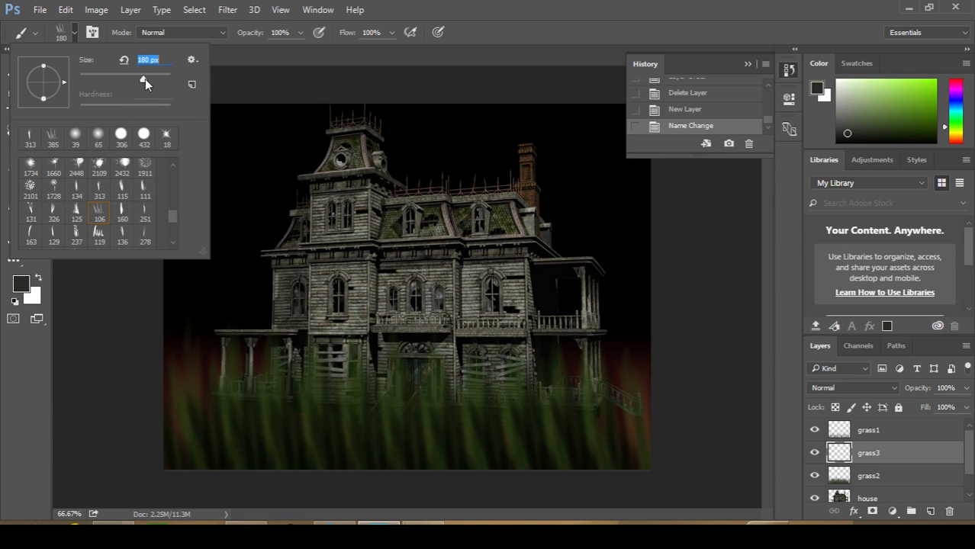
{"action": "left_click_drag", "start_coordinate": [145, 79], "coordinate": [156, 78]}
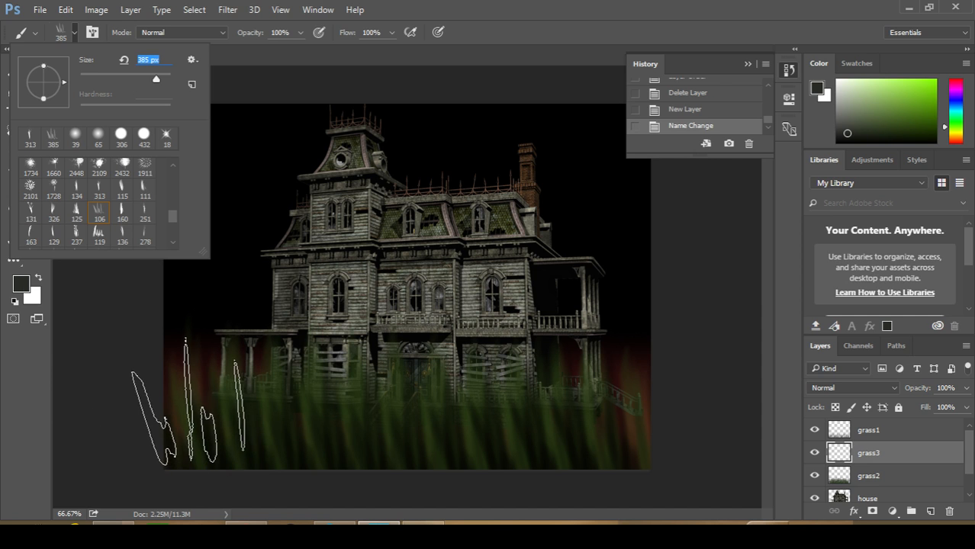
{"action": "left_click_drag", "start_coordinate": [188, 402], "coordinate": [676, 431]}
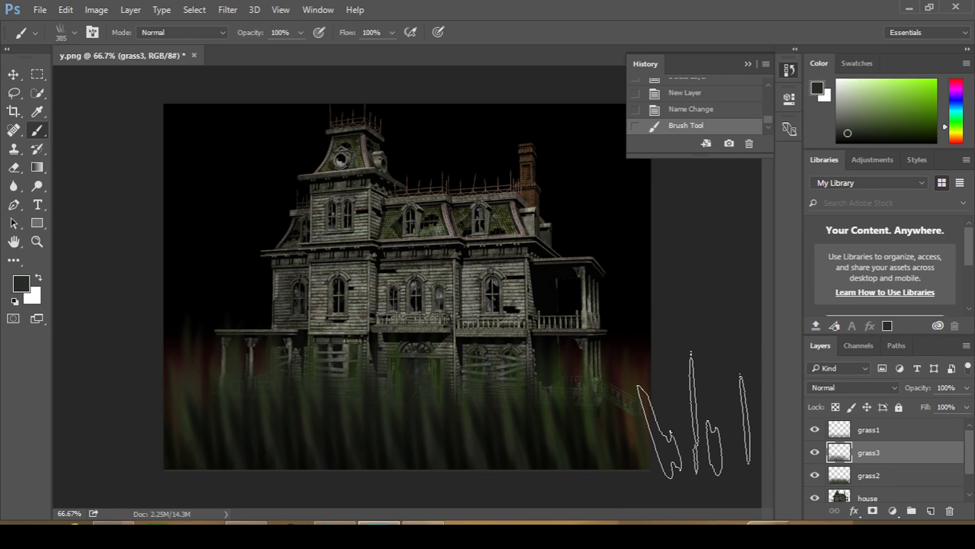
Paint another row of dark grey grass across the ground on the grass2 layer
{"action": "left_click", "coordinate": [860, 477]}
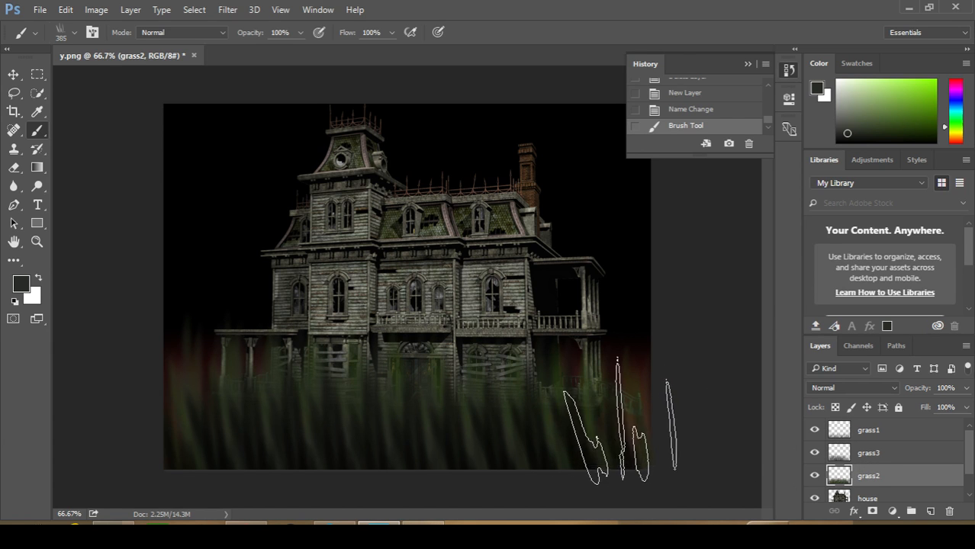
{"action": "left_click_drag", "start_coordinate": [678, 418], "coordinate": [720, 412]}
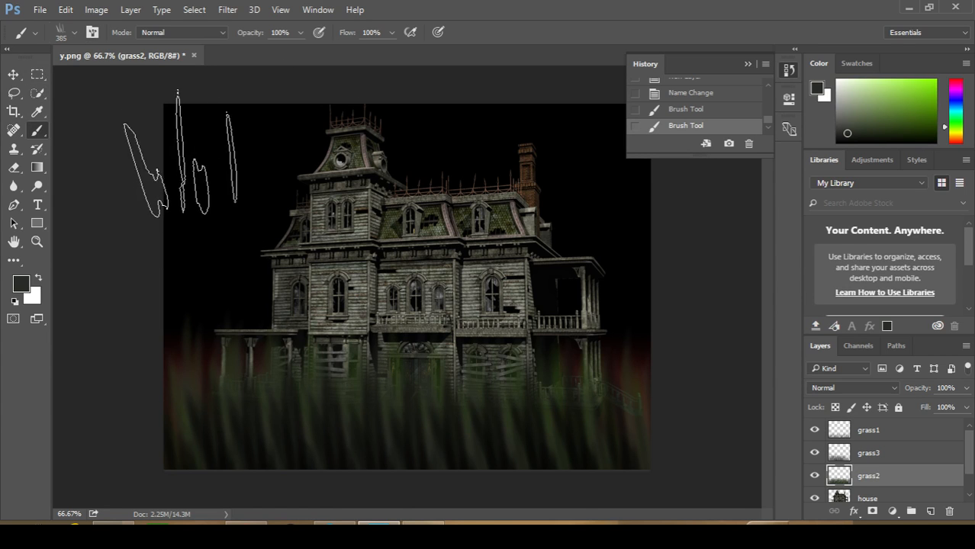
Choose the 18 px star-shaped brush tip and set the foreground colour to light grey-green 8e9486
{"action": "left_click", "coordinate": [74, 32]}
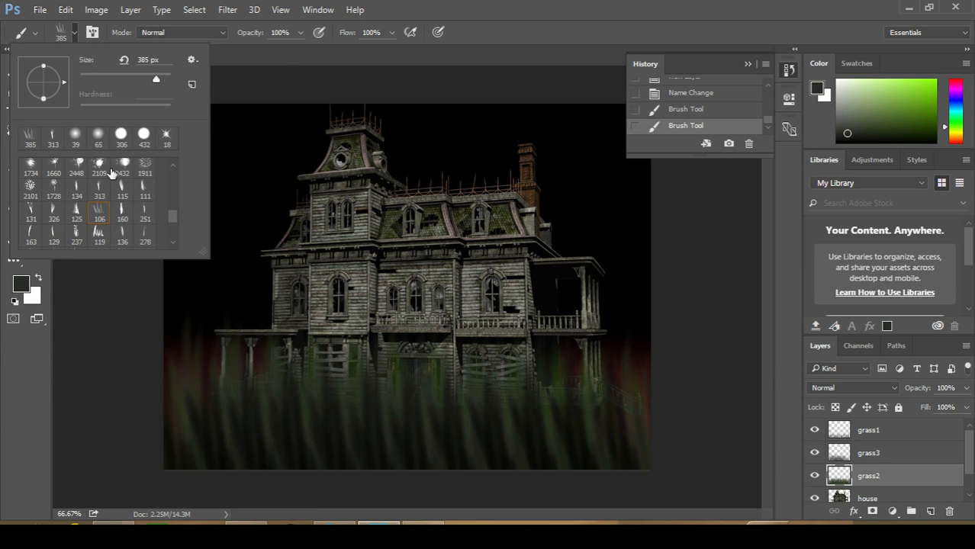
{"action": "scroll", "coordinate": [115, 173], "scroll_direction": "up", "scroll_amount": 5}
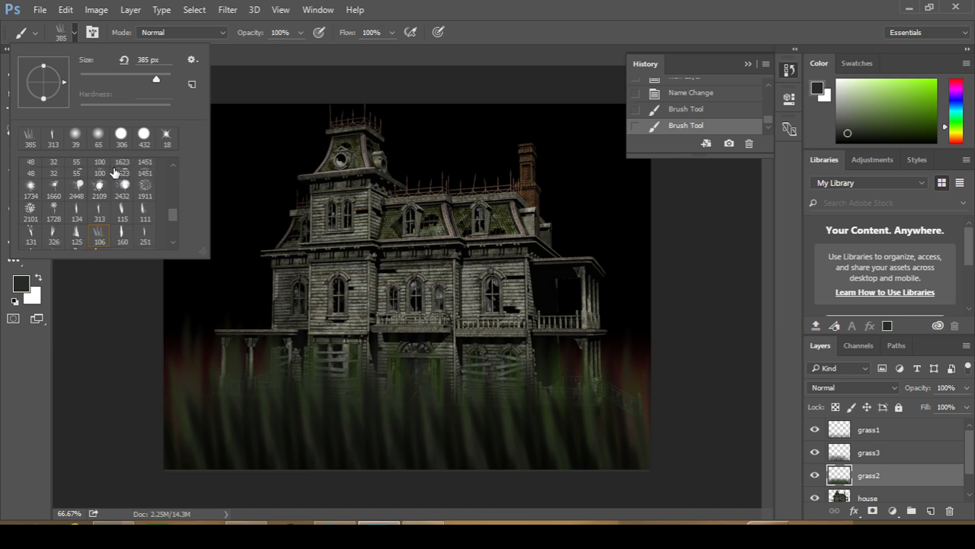
{"action": "left_click", "coordinate": [169, 139]}
{"action": "left_click", "coordinate": [22, 283]}
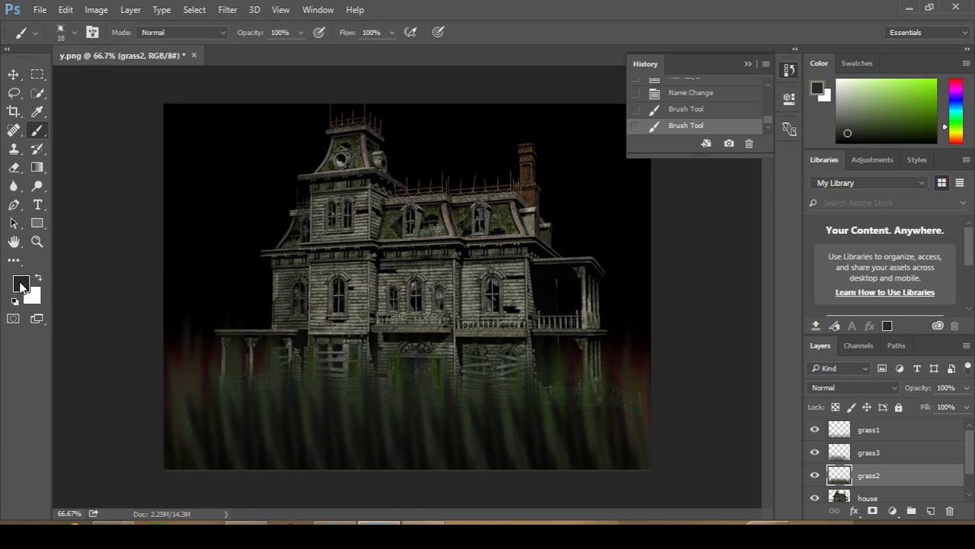
{"action": "left_click_drag", "start_coordinate": [340, 249], "coordinate": [321, 201]}
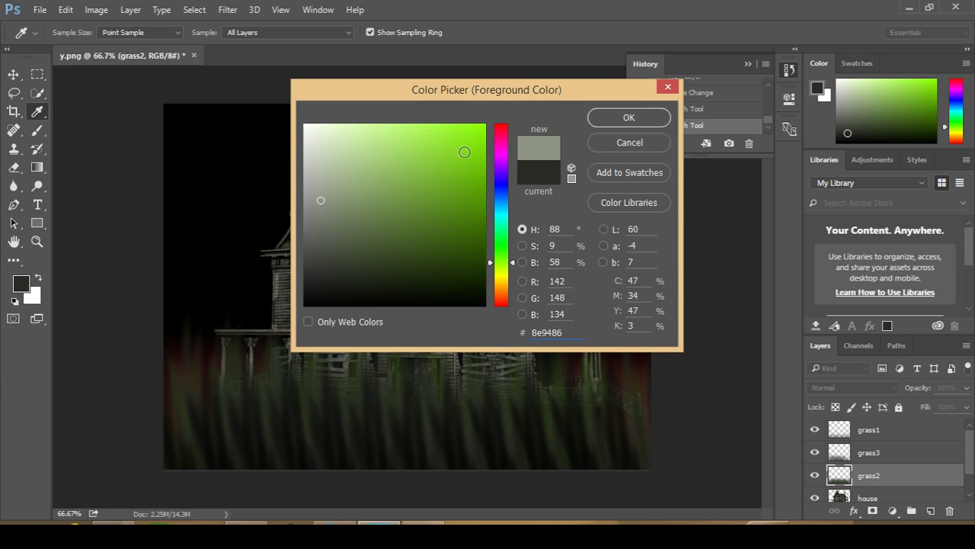
{"action": "left_click", "coordinate": [634, 118]}
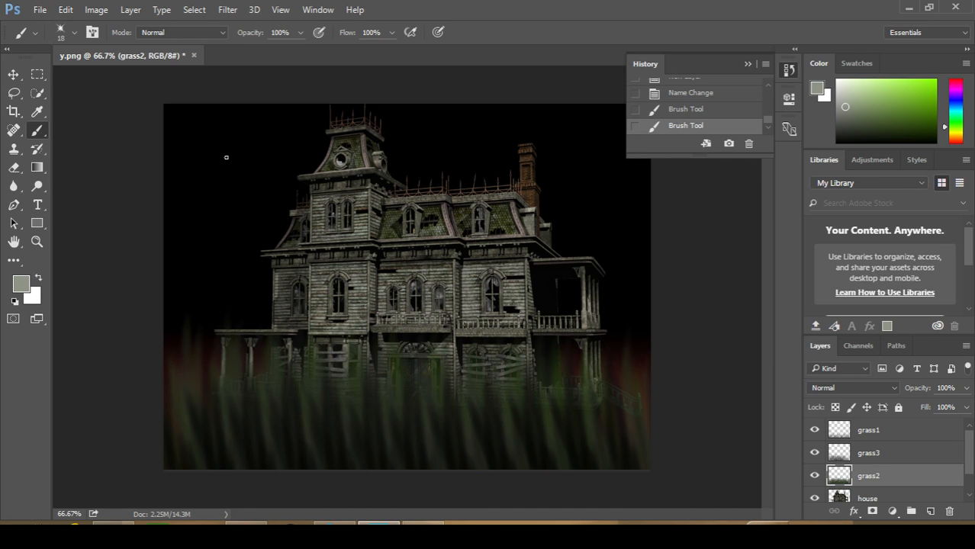
Add a new layer above grass1 and name it stars
{"action": "left_click", "coordinate": [881, 436]}
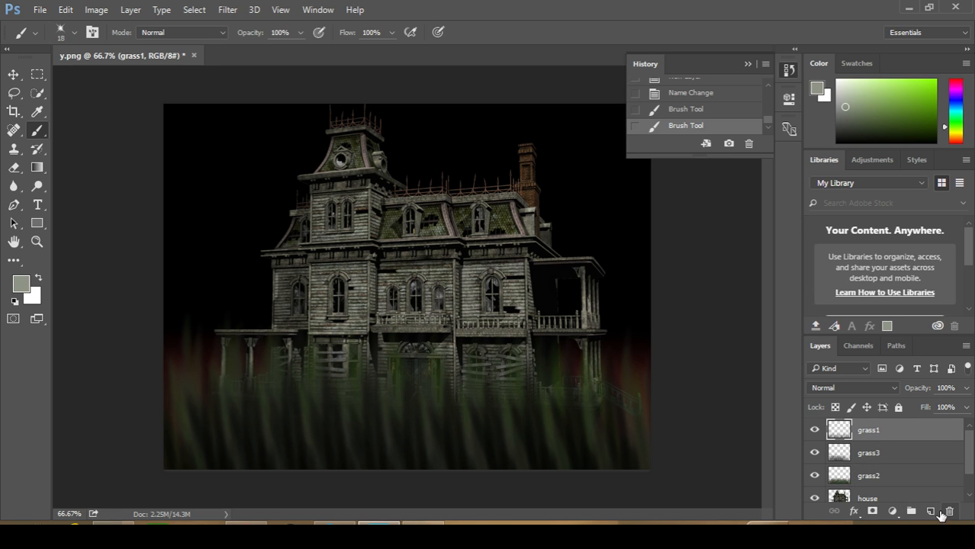
{"action": "left_click", "coordinate": [931, 512]}
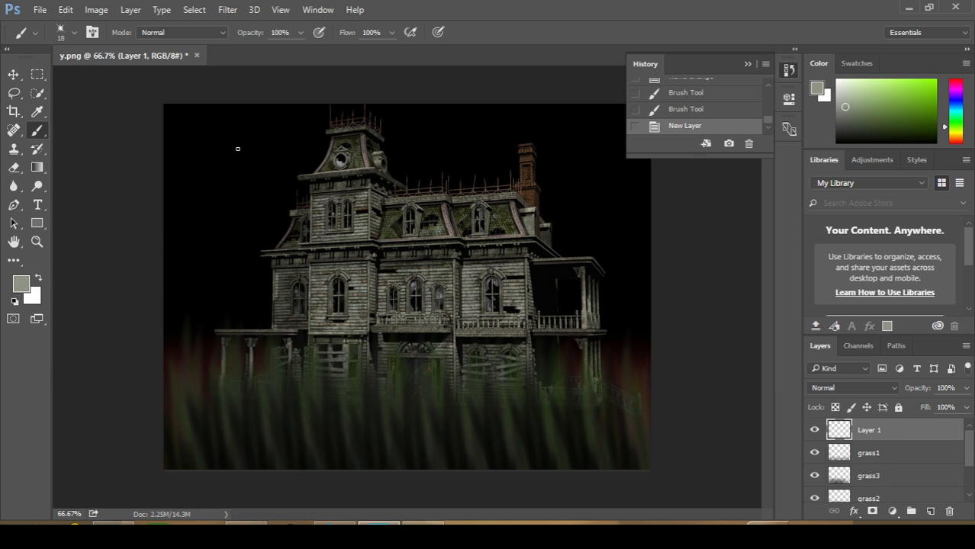
{"action": "double_click", "coordinate": [879, 431]}
{"action": "type", "text": "sta"}
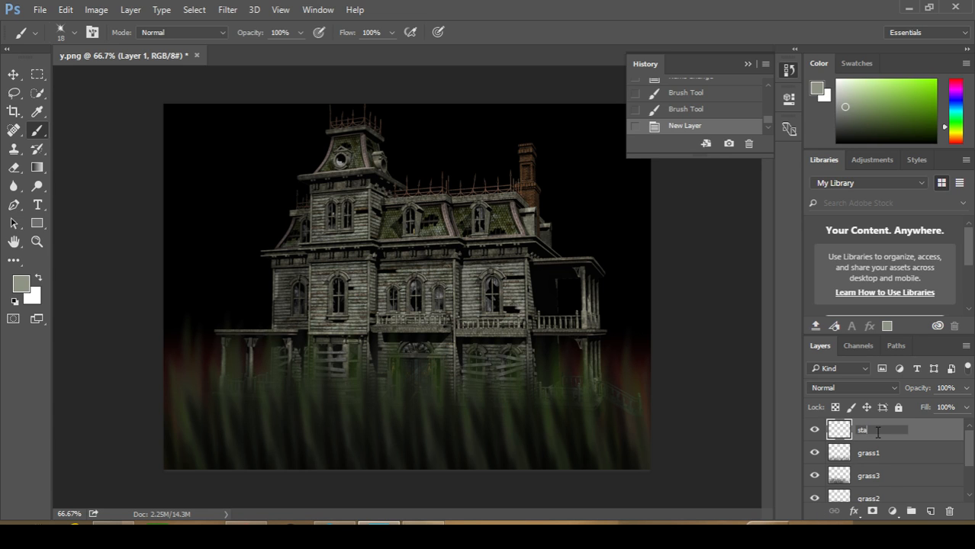
{"action": "type", "text": "rs"}
{"action": "key", "text": "Return"}
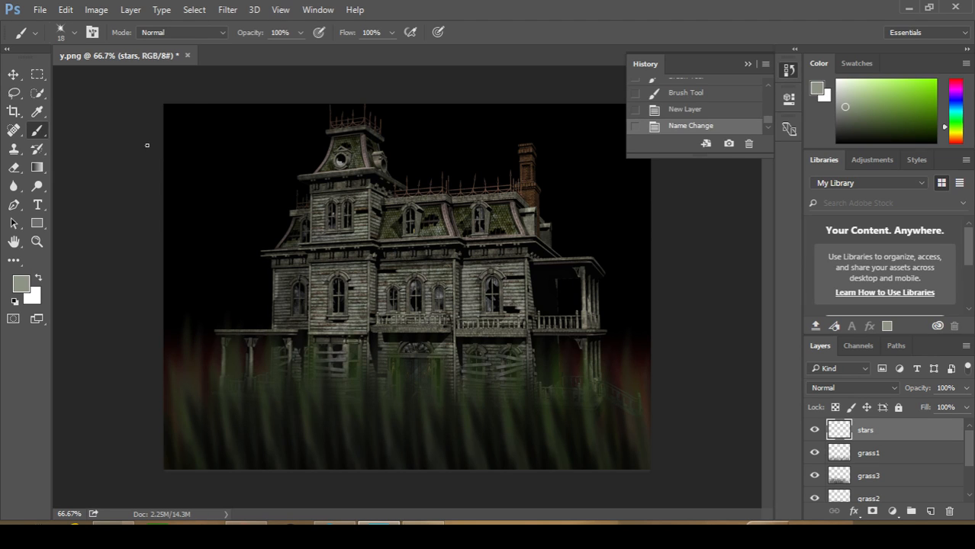
Stamp small stars across the black sky on both sides of and above the house
{"action": "left_click", "coordinate": [185, 126]}
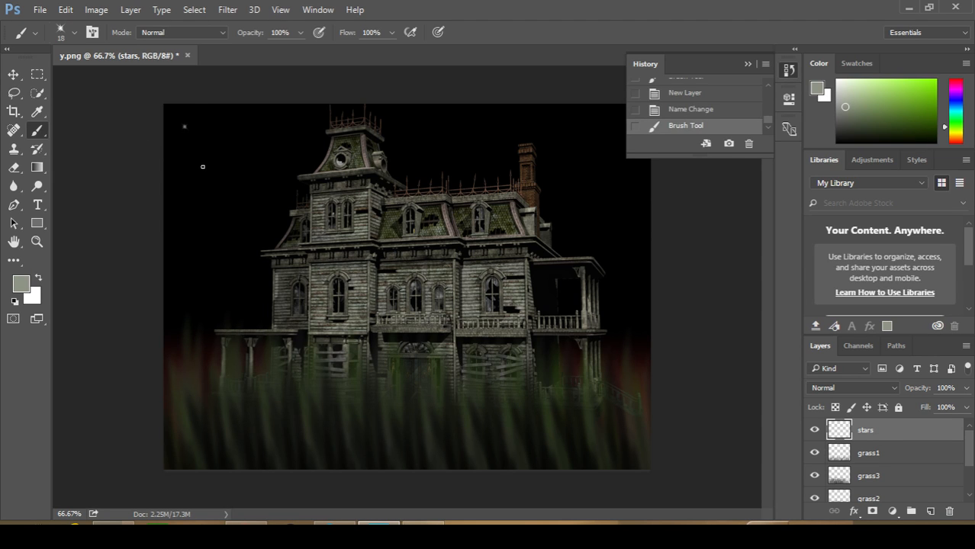
{"action": "left_click", "coordinate": [202, 172]}
{"action": "left_click", "coordinate": [231, 142]}
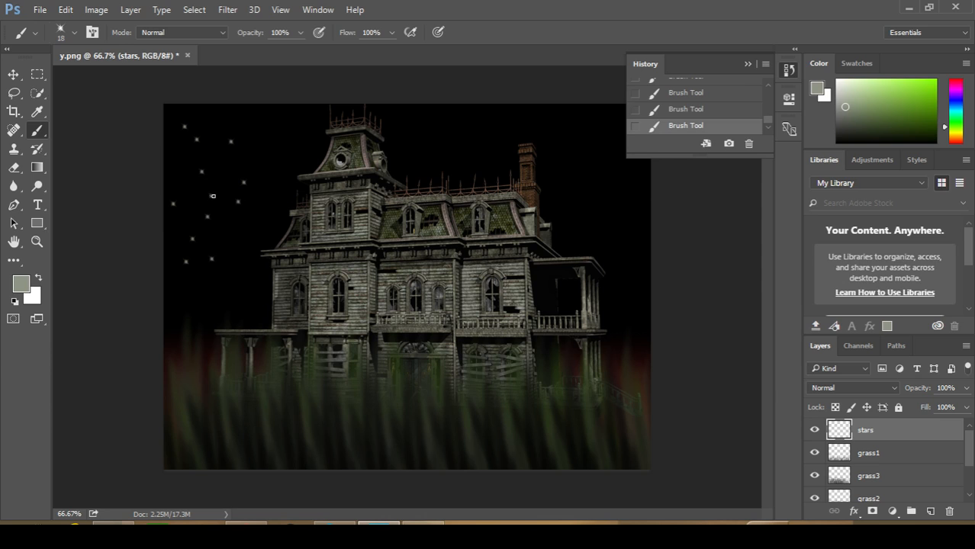
{"action": "left_click", "coordinate": [282, 165]}
{"action": "left_click", "coordinate": [258, 159]}
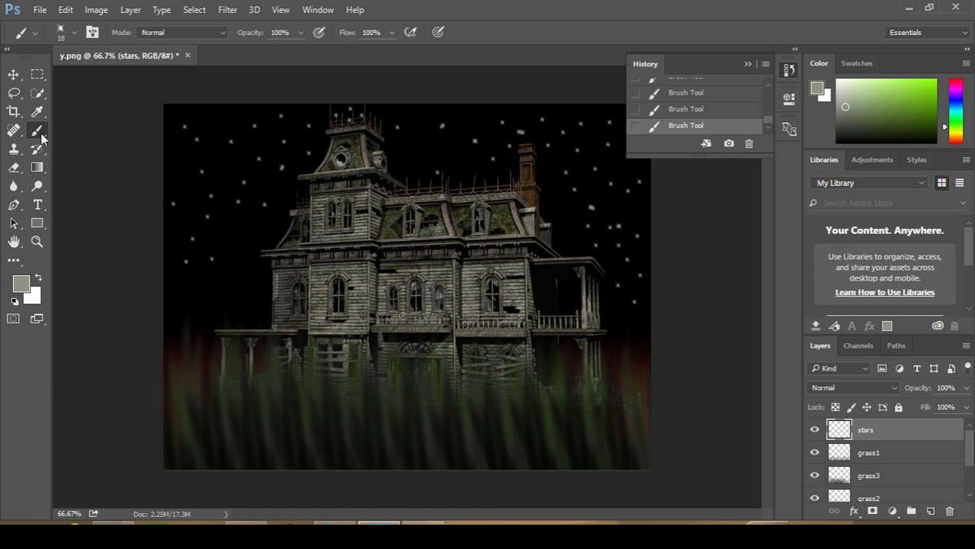
Choose the 432 px hard round brush tip for painting a moon
{"action": "left_click", "coordinate": [75, 33]}
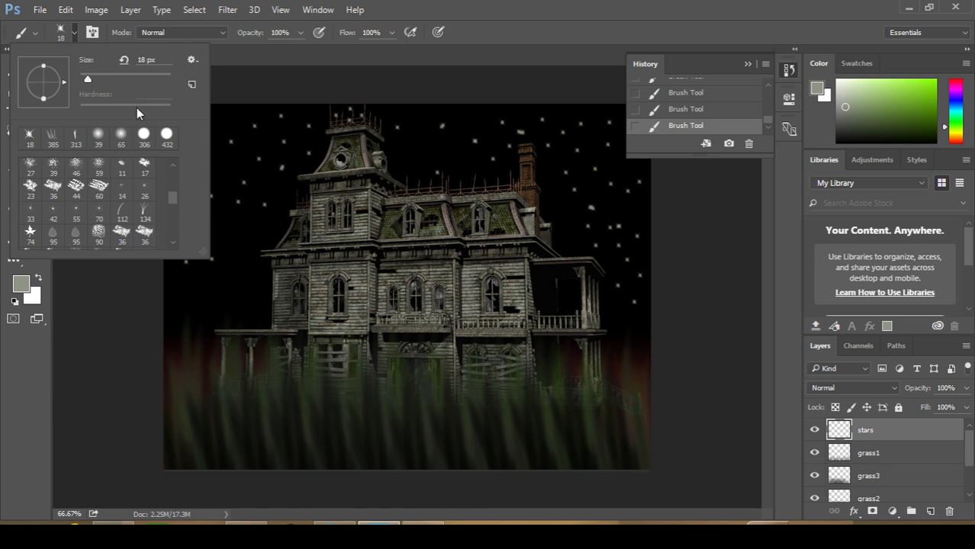
{"action": "left_click", "coordinate": [145, 139]}
{"action": "left_click", "coordinate": [169, 137]}
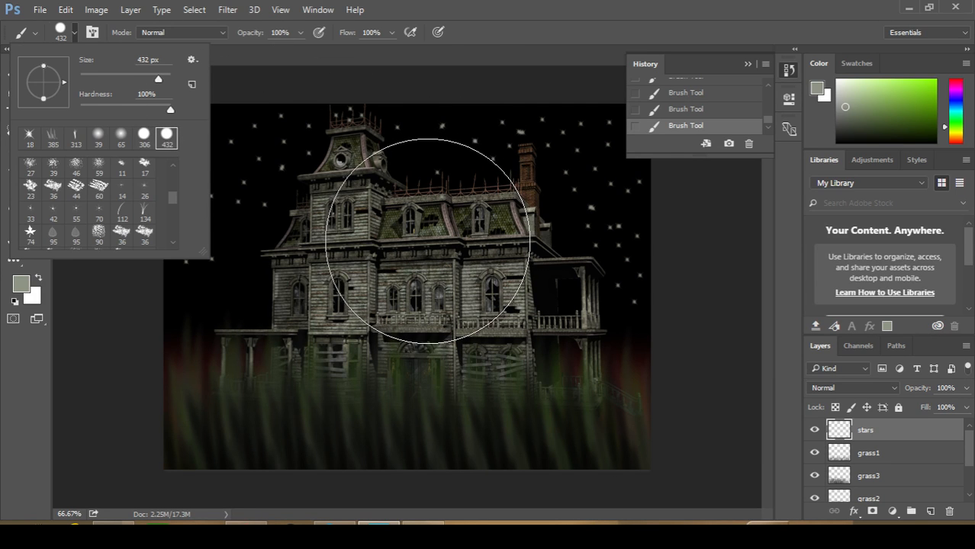
Try to stamp a large moon over the house on the stars layer, and undo its brush strokes
{"action": "left_click_drag", "start_coordinate": [428, 241], "coordinate": [428, 241]}
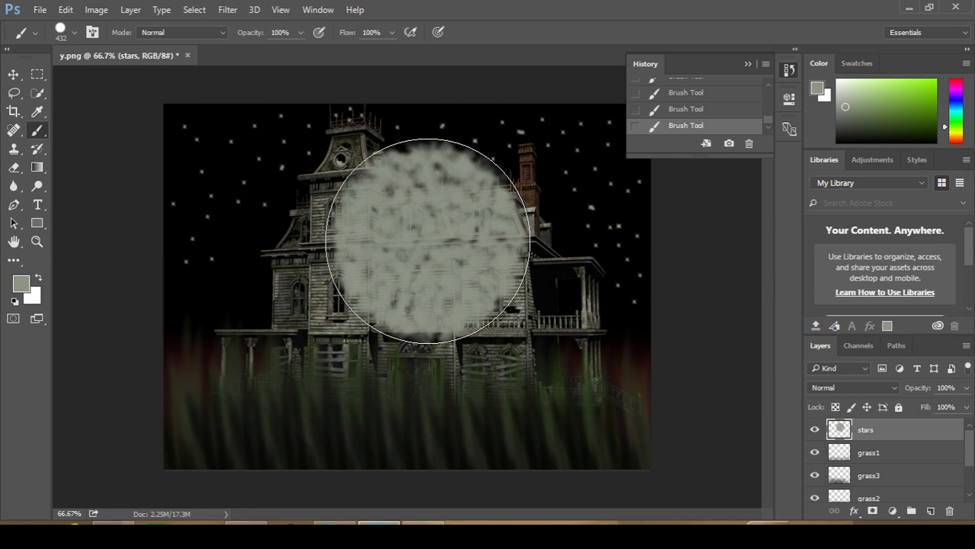
{"action": "key", "text": "ctrl+z"}
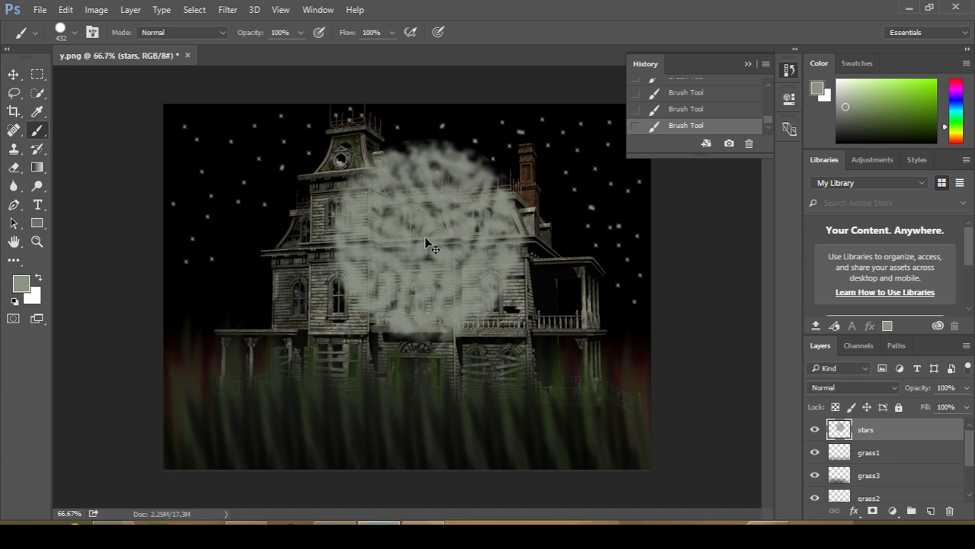
{"action": "left_click", "coordinate": [676, 96]}
{"action": "scroll", "coordinate": [677, 100], "scroll_direction": "up", "scroll_amount": 3}
{"action": "left_click", "coordinate": [679, 108]}
{"action": "scroll", "coordinate": [681, 110], "scroll_direction": "up", "scroll_amount": 2}
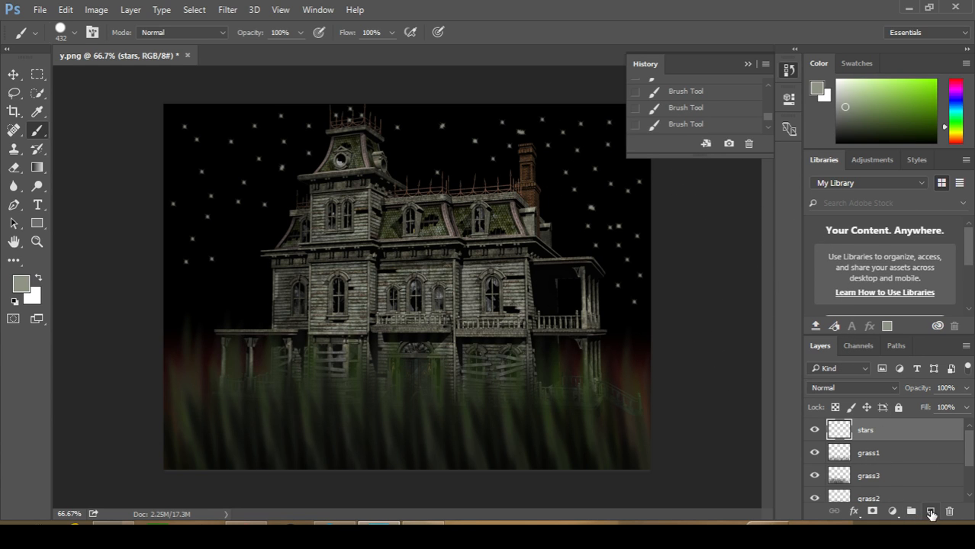
Add a new layer, and move the stars layer down the stack to between house and background
{"action": "left_click", "coordinate": [930, 512]}
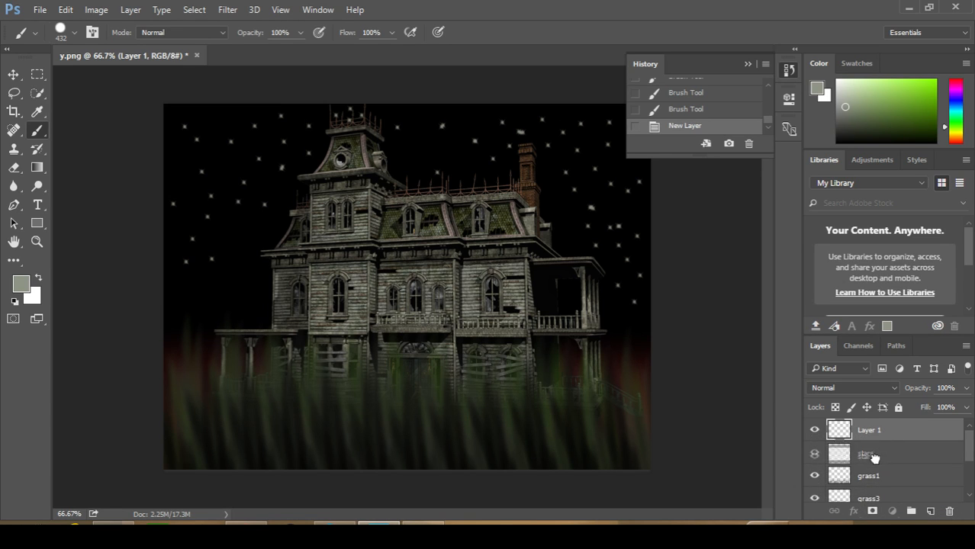
{"action": "left_click_drag", "start_coordinate": [866, 501], "coordinate": [867, 478]}
{"action": "scroll", "coordinate": [870, 479], "scroll_direction": "down", "scroll_amount": 2}
{"action": "scroll", "coordinate": [870, 479], "scroll_direction": "up", "scroll_amount": 2}
{"action": "scroll", "coordinate": [868, 479], "scroll_direction": "down", "scroll_amount": 1}
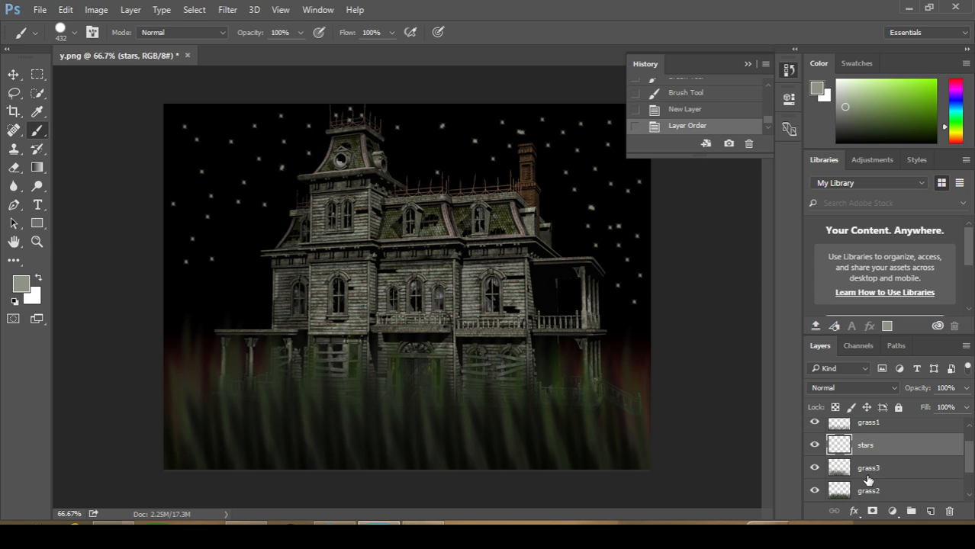
{"action": "left_click_drag", "start_coordinate": [875, 446], "coordinate": [874, 481]}
{"action": "scroll", "coordinate": [874, 481], "scroll_direction": "down", "scroll_amount": 2}
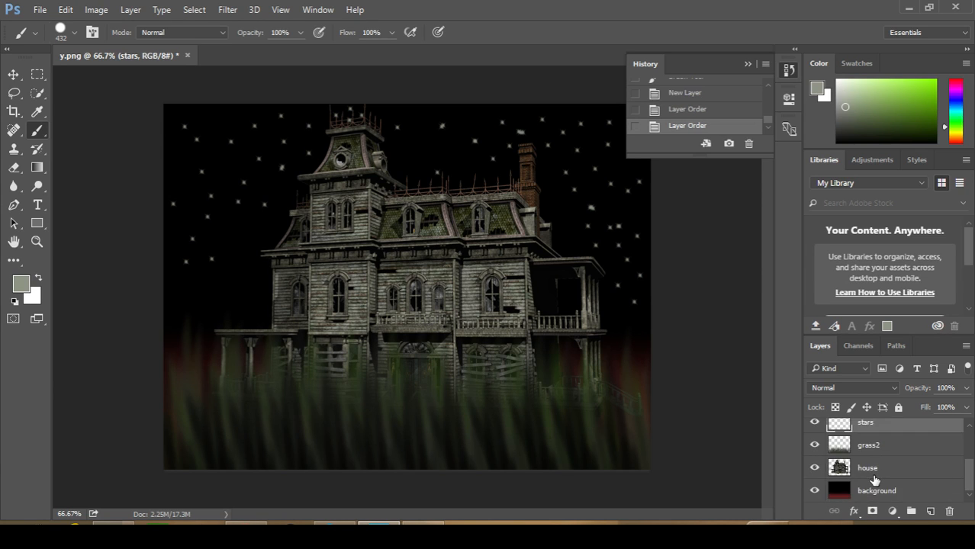
{"action": "left_click_drag", "start_coordinate": [882, 436], "coordinate": [870, 496]}
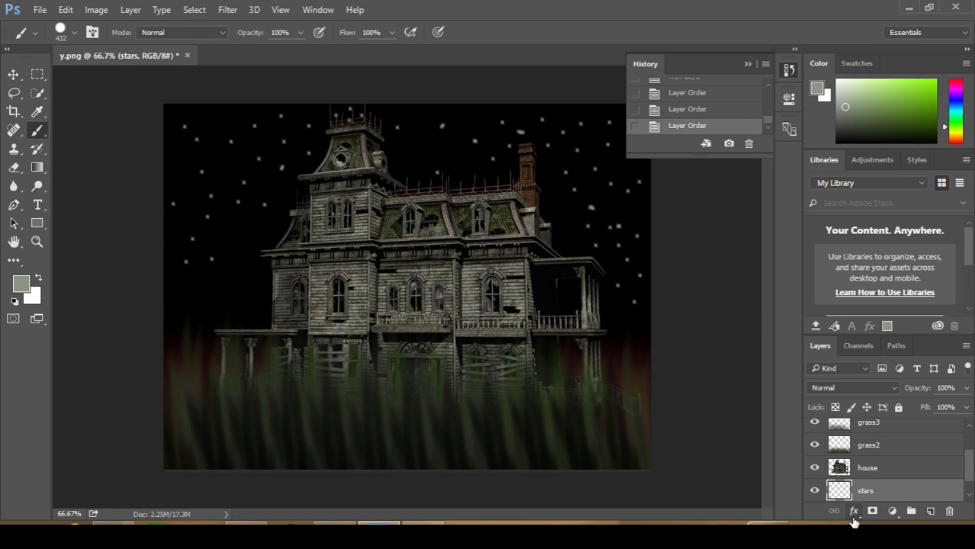
Move the new empty layer to between house and stars, and name it Moon
{"action": "scroll", "coordinate": [855, 478], "scroll_direction": "up", "scroll_amount": 3}
{"action": "left_click_drag", "start_coordinate": [853, 433], "coordinate": [862, 490]}
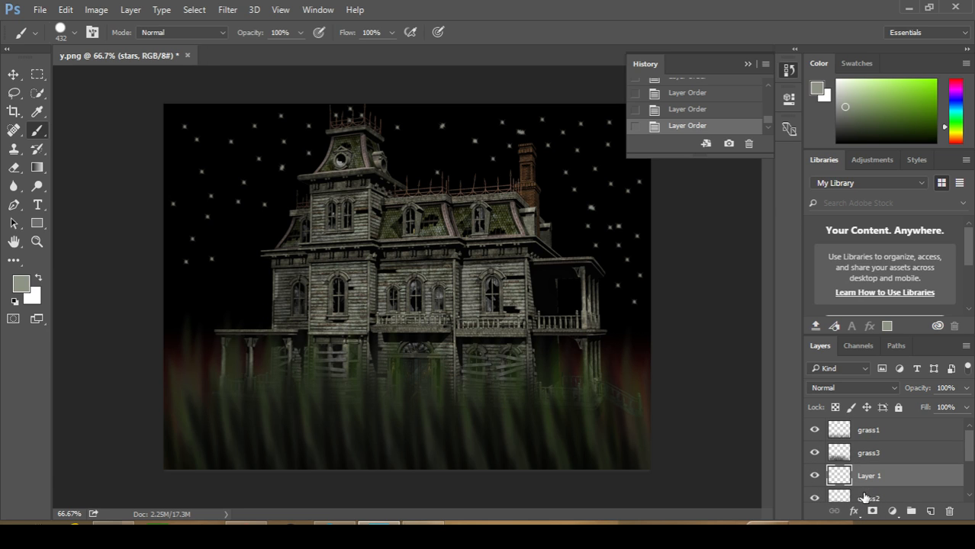
{"action": "scroll", "coordinate": [864, 489], "scroll_direction": "down", "scroll_amount": 2}
{"action": "left_click_drag", "start_coordinate": [862, 429], "coordinate": [868, 482]}
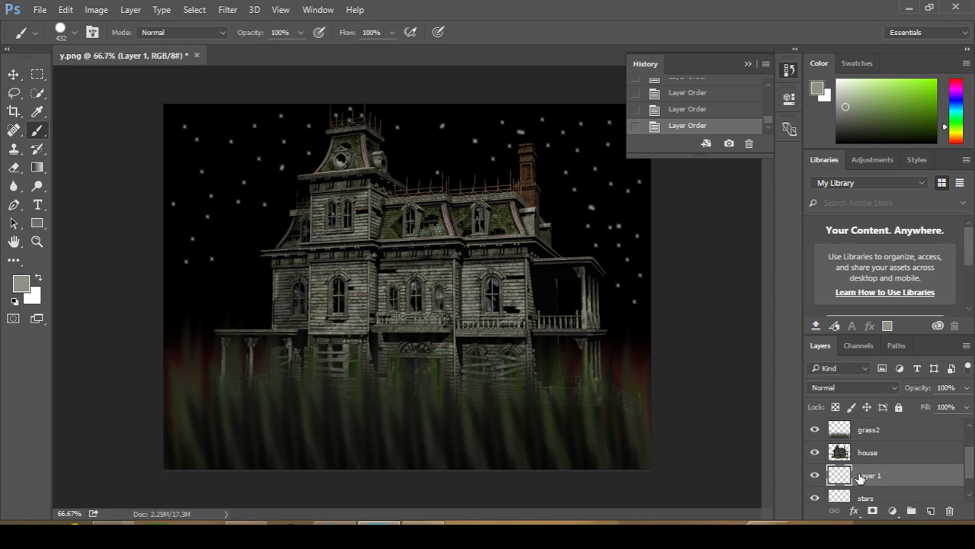
{"action": "double_click", "coordinate": [858, 475]}
{"action": "key", "text": "Return"}
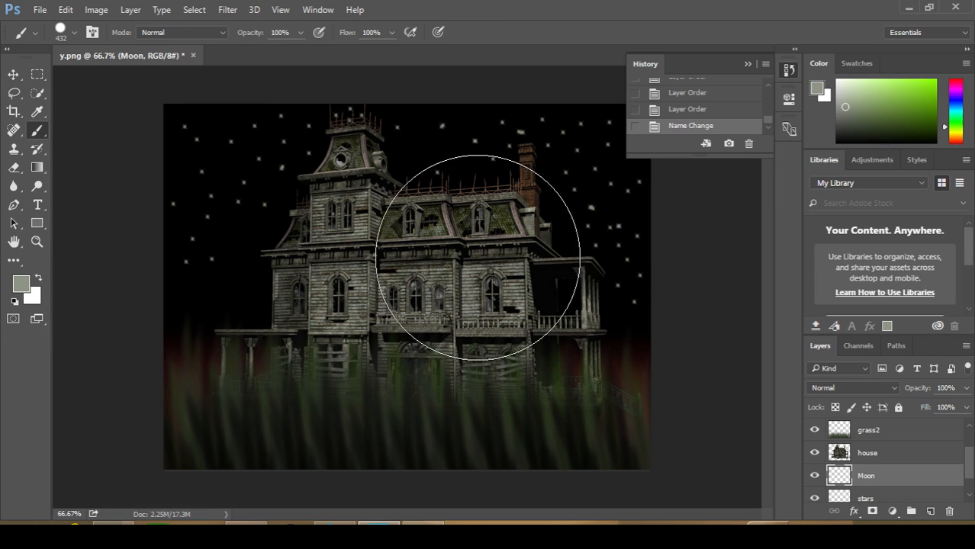
Stamp a solid light grey-green moon behind the house roof and chimney, repeating the 432 px dab in place
{"action": "left_click", "coordinate": [473, 251]}
{"action": "left_click", "coordinate": [473, 252]}
{"action": "left_click", "coordinate": [473, 252]}
{"action": "left_click", "coordinate": [473, 252]}
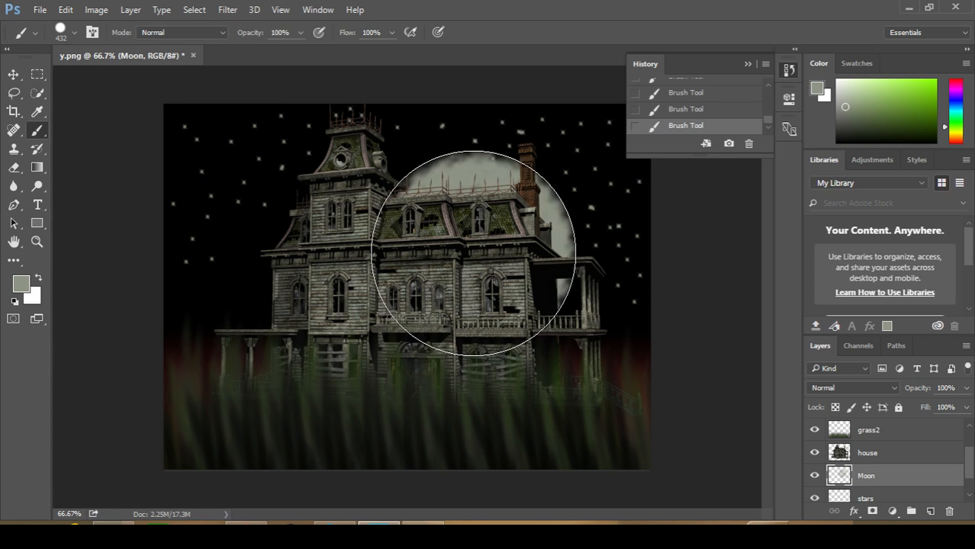
{"action": "left_click", "coordinate": [473, 253]}
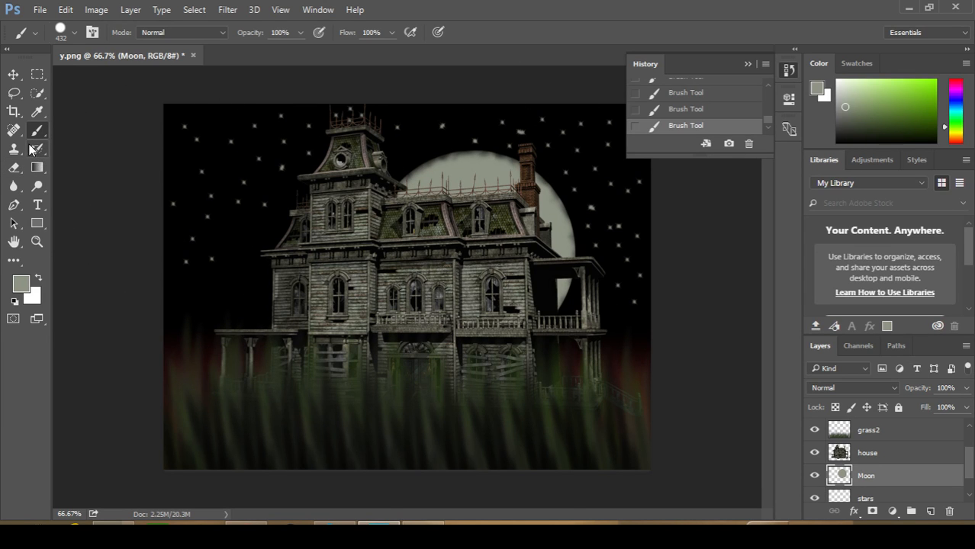
Darken the whole house on the house layer with the Burn tool at 65 px, midtones range and 50% exposure
{"action": "left_click_drag", "start_coordinate": [39, 187], "coordinate": [74, 203]}
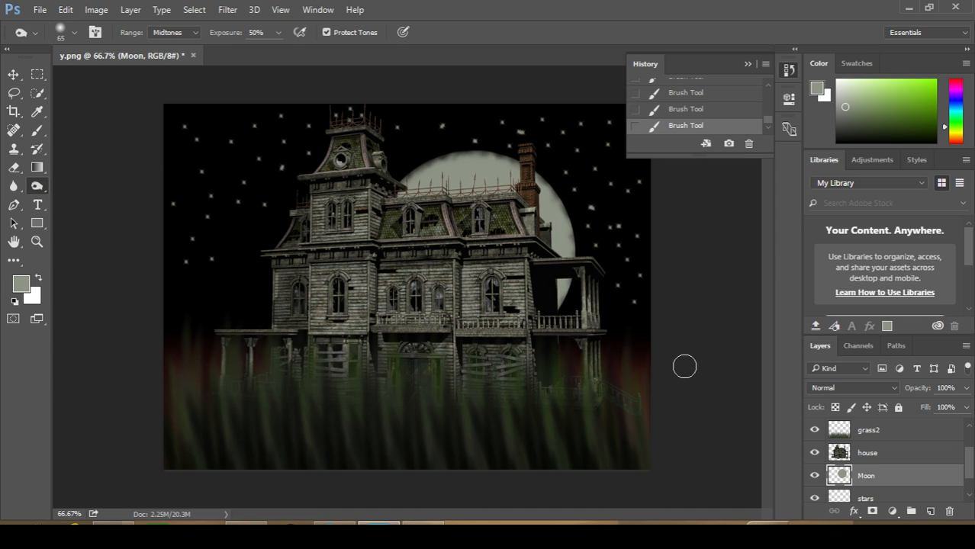
{"action": "left_click", "coordinate": [870, 452]}
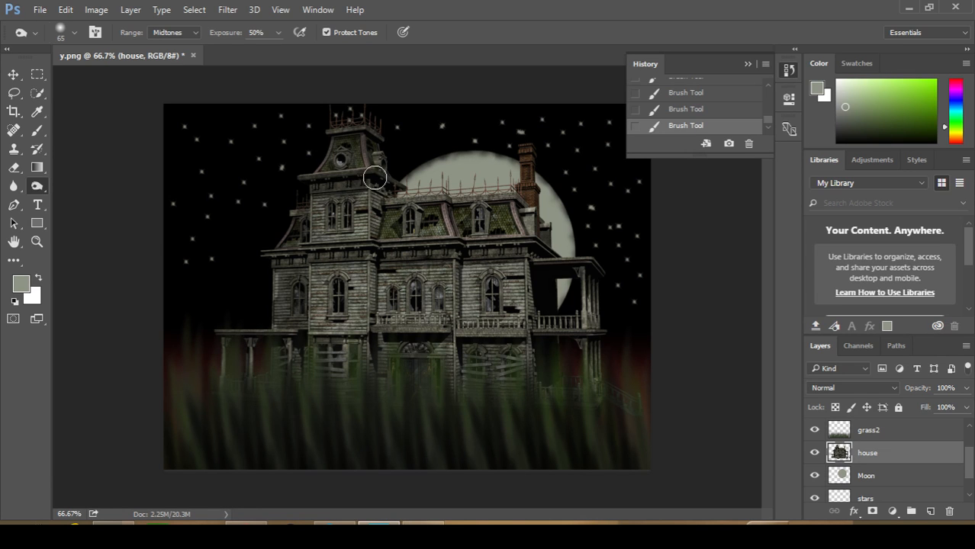
{"action": "mouse_move", "coordinate": [366, 201]}
{"action": "left_mouse_down"}
{"action": "mouse_move", "coordinate": [375, 229]}
{"action": "mouse_move", "coordinate": [332, 260]}
{"action": "mouse_move", "coordinate": [361, 290]}
{"action": "mouse_move", "coordinate": [396, 281]}
{"action": "mouse_move", "coordinate": [356, 304]}
{"action": "mouse_move", "coordinate": [288, 314]}
{"action": "mouse_move", "coordinate": [299, 322]}
{"action": "mouse_move", "coordinate": [319, 305]}
{"action": "mouse_move", "coordinate": [492, 336]}
{"action": "mouse_move", "coordinate": [506, 267]}
{"action": "mouse_move", "coordinate": [414, 279]}
{"action": "mouse_move", "coordinate": [418, 241]}
{"action": "mouse_move", "coordinate": [454, 255]}
{"action": "mouse_move", "coordinate": [357, 270]}
{"action": "mouse_move", "coordinate": [366, 281]}
{"action": "mouse_move", "coordinate": [329, 276]}
{"action": "mouse_move", "coordinate": [459, 315]}
{"action": "mouse_move", "coordinate": [422, 256]}
{"action": "mouse_move", "coordinate": [449, 224]}
{"action": "mouse_move", "coordinate": [483, 231]}
{"action": "mouse_move", "coordinate": [537, 194]}
{"action": "mouse_move", "coordinate": [550, 206]}
{"action": "mouse_move", "coordinate": [544, 219]}
{"action": "mouse_move", "coordinate": [467, 231]}
{"action": "mouse_move", "coordinate": [471, 242]}
{"action": "mouse_move", "coordinate": [535, 218]}
{"action": "mouse_move", "coordinate": [526, 142]}
{"action": "mouse_move", "coordinate": [541, 292]}
{"action": "mouse_move", "coordinate": [569, 204]}
{"action": "mouse_move", "coordinate": [588, 339]}
{"action": "mouse_move", "coordinate": [608, 338]}
{"action": "mouse_move", "coordinate": [605, 246]}
{"action": "mouse_move", "coordinate": [576, 348]}
{"action": "mouse_move", "coordinate": [566, 330]}
{"action": "mouse_move", "coordinate": [532, 336]}
{"action": "mouse_move", "coordinate": [466, 386]}
{"action": "mouse_move", "coordinate": [456, 355]}
{"action": "mouse_move", "coordinate": [395, 373]}
{"action": "mouse_move", "coordinate": [476, 349]}
{"action": "mouse_move", "coordinate": [290, 368]}
{"action": "mouse_move", "coordinate": [324, 362]}
{"action": "mouse_move", "coordinate": [285, 330]}
{"action": "mouse_move", "coordinate": [228, 338]}
{"action": "mouse_move", "coordinate": [213, 371]}
{"action": "mouse_move", "coordinate": [288, 356]}
{"action": "mouse_move", "coordinate": [387, 291]}
{"action": "mouse_move", "coordinate": [306, 283]}
{"action": "mouse_move", "coordinate": [393, 274]}
{"action": "mouse_move", "coordinate": [338, 252]}
{"action": "mouse_move", "coordinate": [290, 257]}
{"action": "mouse_move", "coordinate": [417, 211]}
{"action": "mouse_move", "coordinate": [378, 205]}
{"action": "mouse_move", "coordinate": [351, 219]}
{"action": "mouse_move", "coordinate": [473, 228]}
{"action": "mouse_move", "coordinate": [460, 245]}
{"action": "mouse_move", "coordinate": [516, 266]}
{"action": "left_mouse_up"}
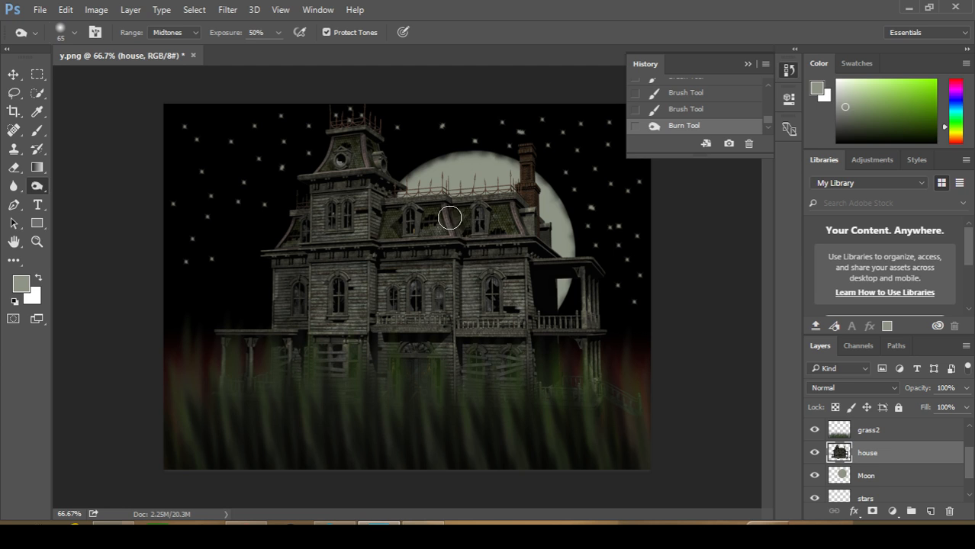
{"action": "mouse_move", "coordinate": [453, 222]}
{"action": "left_mouse_down"}
{"action": "mouse_move", "coordinate": [403, 236]}
{"action": "mouse_move", "coordinate": [516, 250]}
{"action": "mouse_move", "coordinate": [422, 296]}
{"action": "mouse_move", "coordinate": [412, 332]}
{"action": "mouse_move", "coordinate": [359, 344]}
{"action": "mouse_move", "coordinate": [425, 311]}
{"action": "mouse_move", "coordinate": [523, 307]}
{"action": "mouse_move", "coordinate": [356, 289]}
{"action": "mouse_move", "coordinate": [350, 363]}
{"action": "mouse_move", "coordinate": [360, 286]}
{"action": "mouse_move", "coordinate": [341, 141]}
{"action": "mouse_move", "coordinate": [299, 364]}
{"action": "mouse_move", "coordinate": [342, 189]}
{"action": "mouse_move", "coordinate": [289, 347]}
{"action": "mouse_move", "coordinate": [361, 373]}
{"action": "mouse_move", "coordinate": [583, 266]}
{"action": "mouse_move", "coordinate": [583, 363]}
{"action": "mouse_move", "coordinate": [610, 378]}
{"action": "mouse_move", "coordinate": [581, 354]}
{"action": "left_mouse_up"}
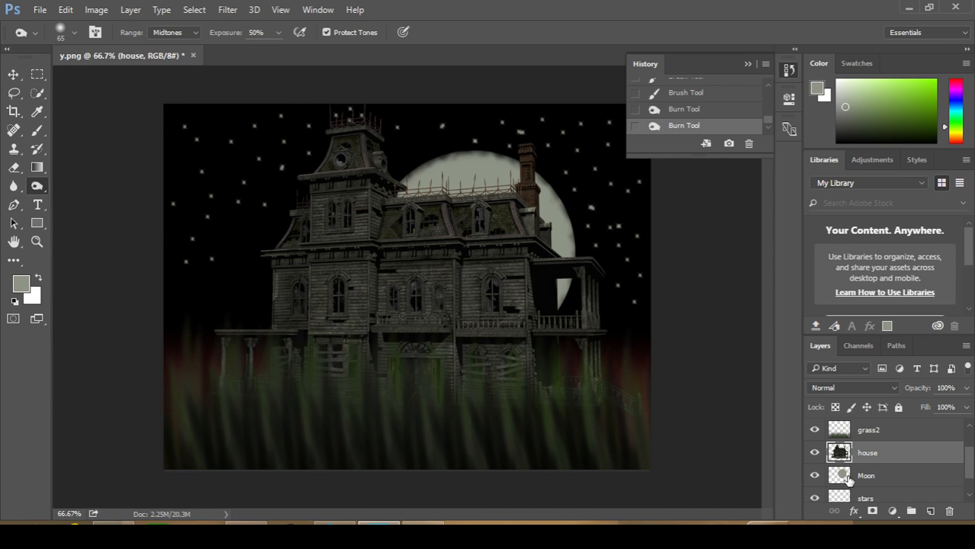
Darken the grass along the ground with the Burn tool, starting on grass1 and continuing with grass3
{"action": "scroll", "coordinate": [847, 478], "scroll_direction": "up", "scroll_amount": 2}
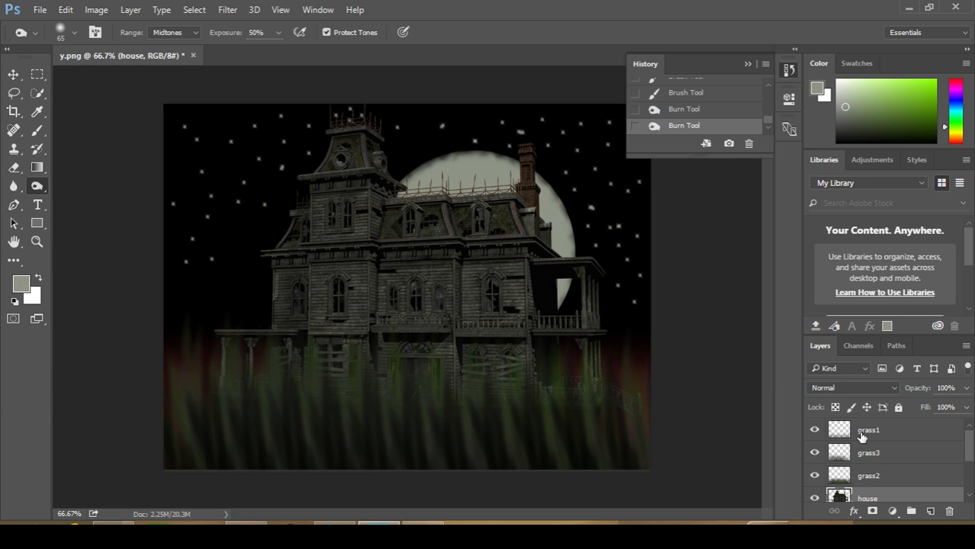
{"action": "left_click", "coordinate": [862, 434]}
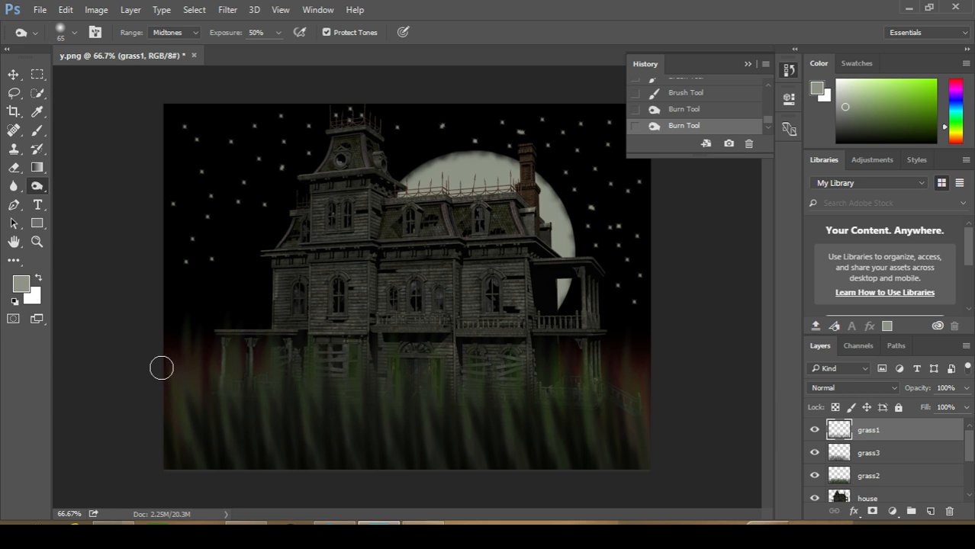
{"action": "mouse_move", "coordinate": [178, 440]}
{"action": "left_mouse_down"}
{"action": "mouse_move", "coordinate": [459, 452]}
{"action": "mouse_move", "coordinate": [474, 472]}
{"action": "mouse_move", "coordinate": [634, 444]}
{"action": "left_mouse_up"}
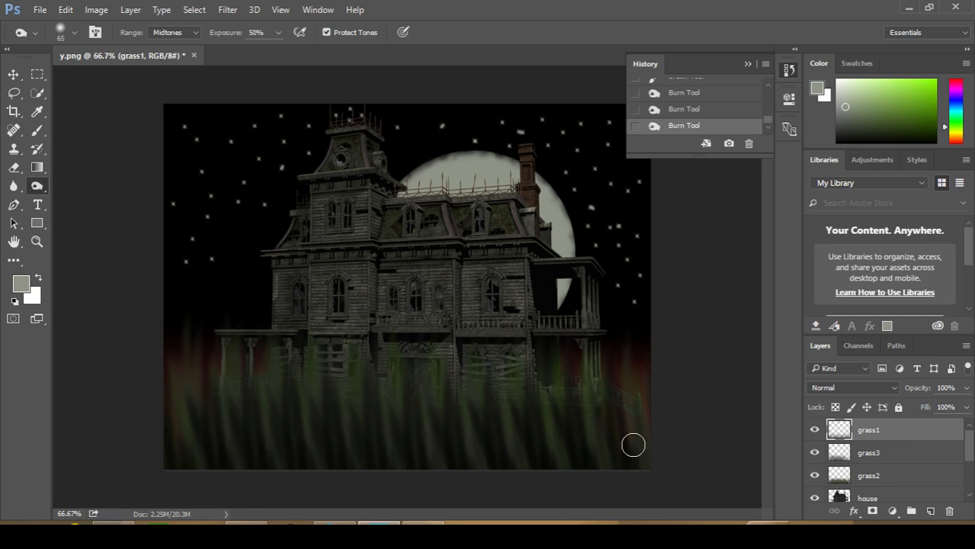
{"action": "left_click", "coordinate": [869, 454]}
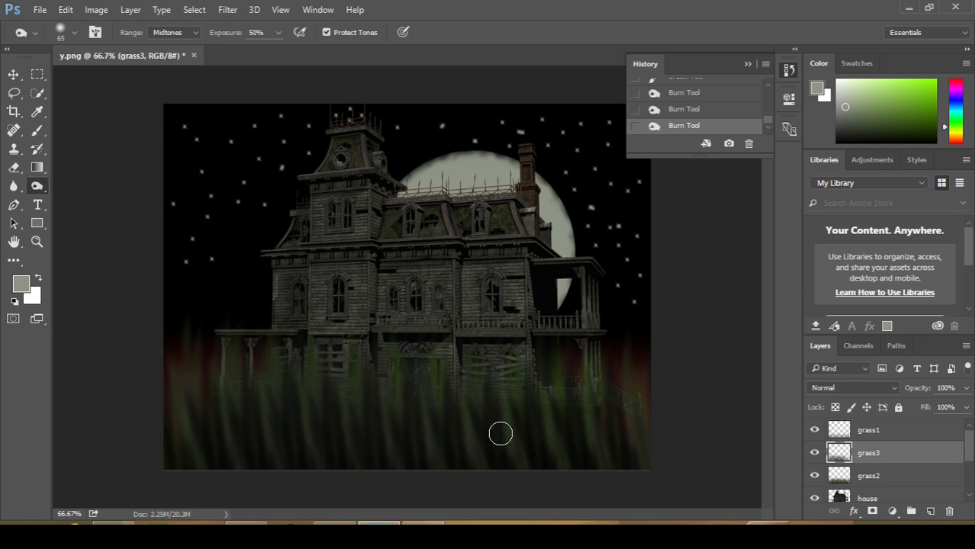
Darken the grass on the grass2 layer with the Burn tool, and soften it using the Blur tool at 39 px and 50% strength
{"action": "left_click", "coordinate": [849, 477]}
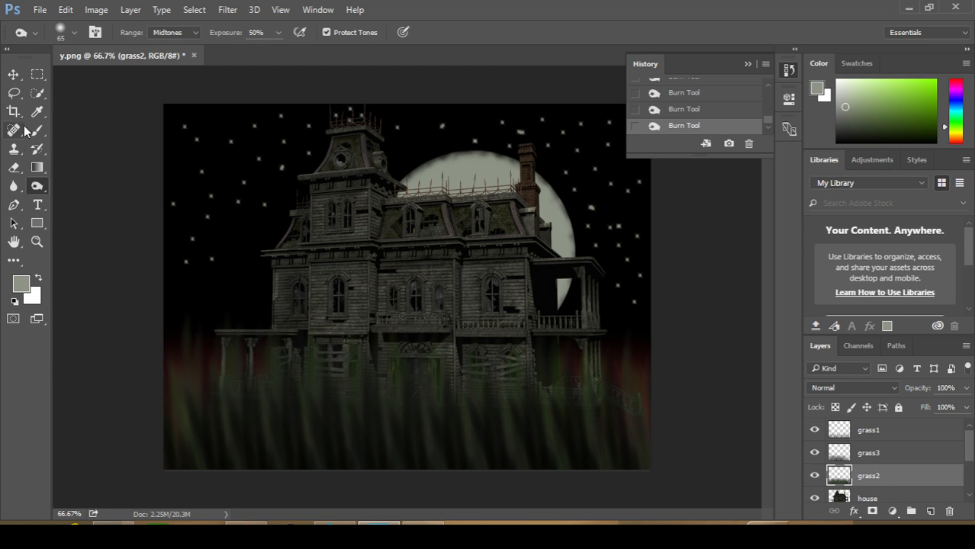
{"action": "left_click", "coordinate": [12, 188]}
{"action": "right_click", "coordinate": [12, 188]}
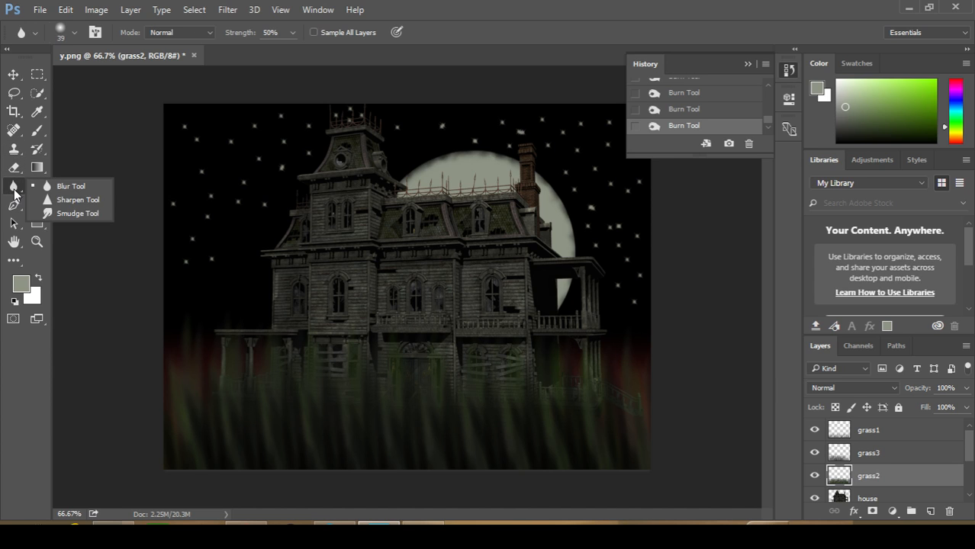
{"action": "left_click", "coordinate": [64, 190]}
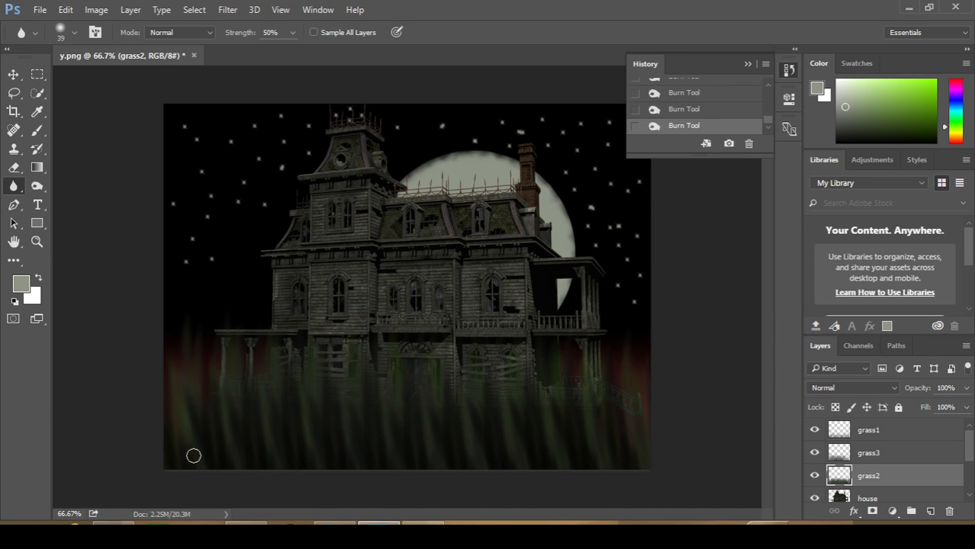
{"action": "left_click", "coordinate": [169, 413]}
Darken the Moon layer and the stars layer with the Burn tool at 65 px, midtones range and 50% exposure
{"action": "left_click", "coordinate": [43, 187]}
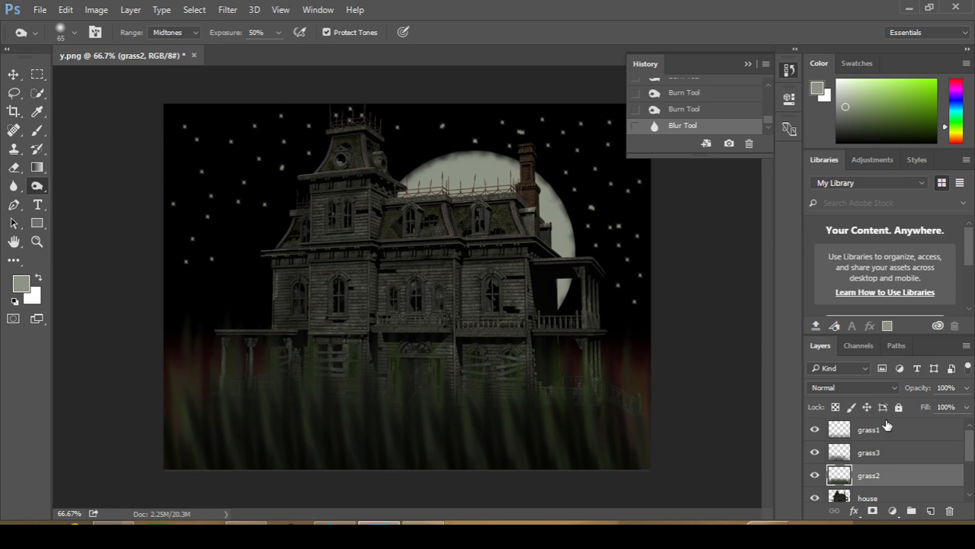
{"action": "scroll", "coordinate": [886, 429], "scroll_direction": "down", "scroll_amount": 2}
{"action": "left_click", "coordinate": [861, 447]}
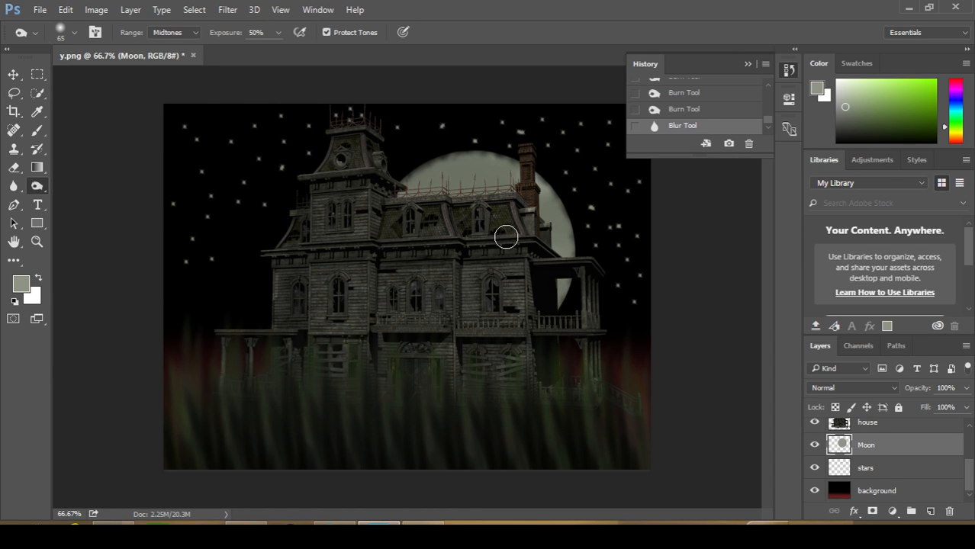
{"action": "left_click", "coordinate": [435, 289]}
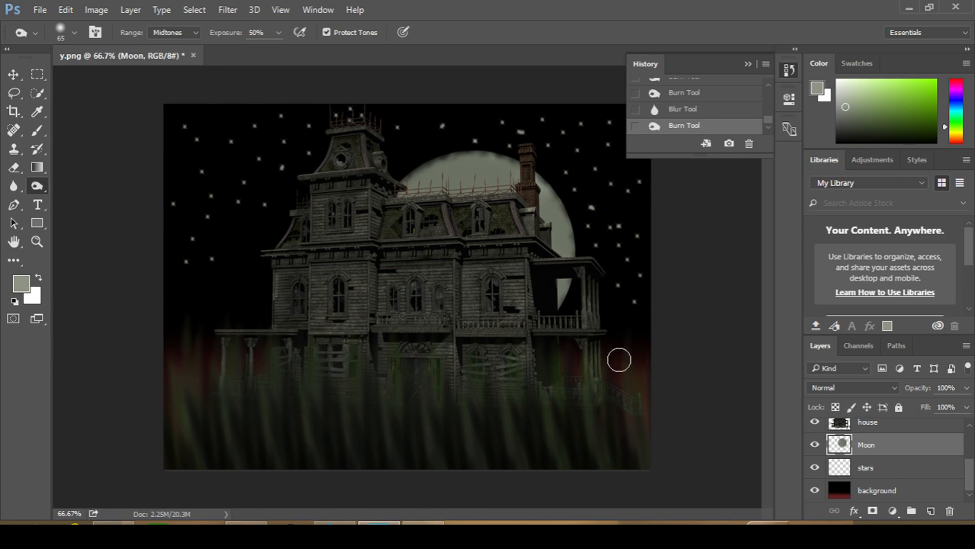
{"action": "left_click", "coordinate": [853, 470]}
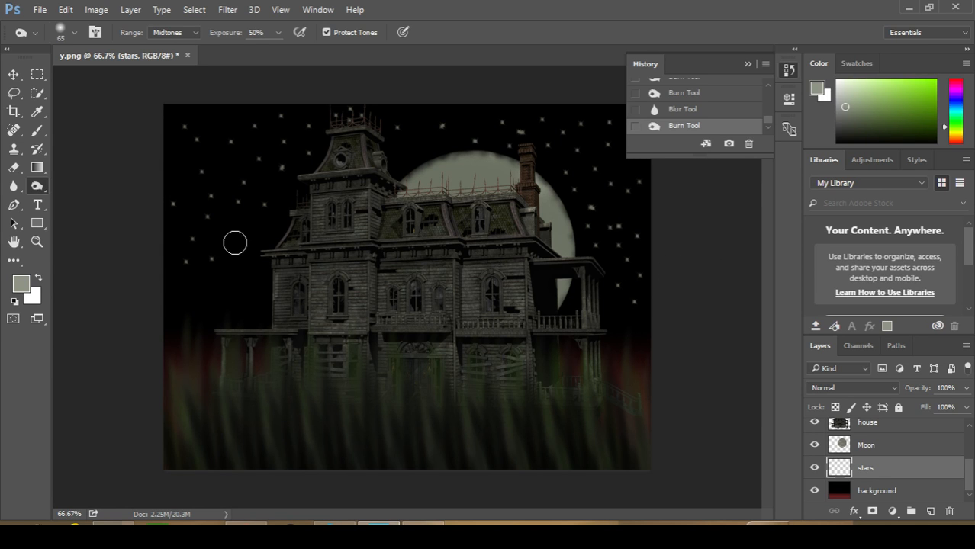
{"action": "left_click", "coordinate": [173, 245]}
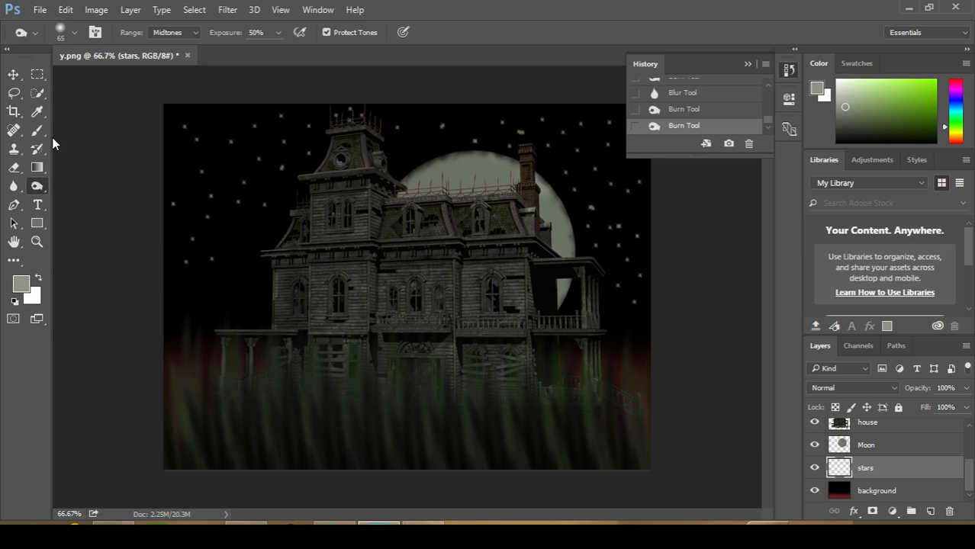
Export the scene for the web as a 256-colour GIF on the Desktop, adding 2 to the file name
{"action": "left_click", "coordinate": [39, 10]}
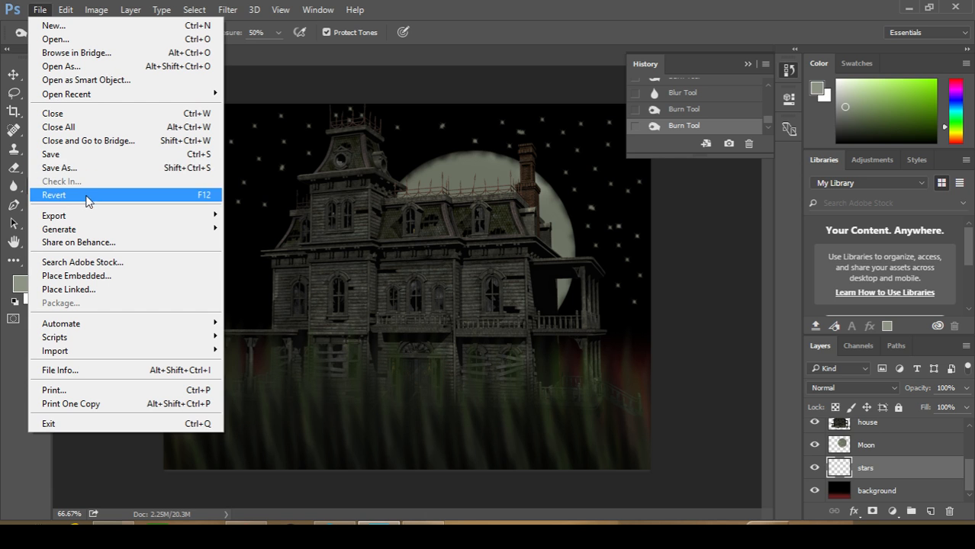
{"action": "mouse_move", "coordinate": [98, 216]}
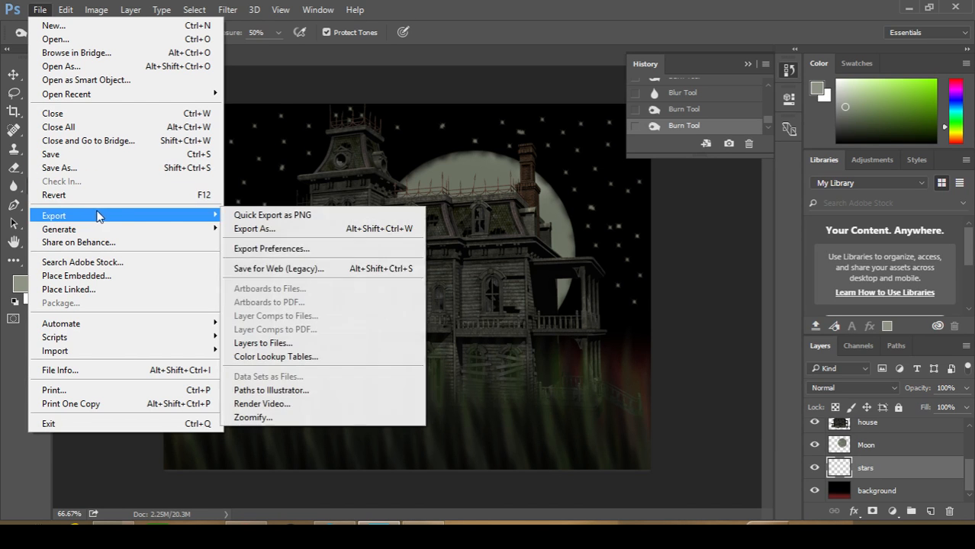
{"action": "left_click", "coordinate": [300, 269]}
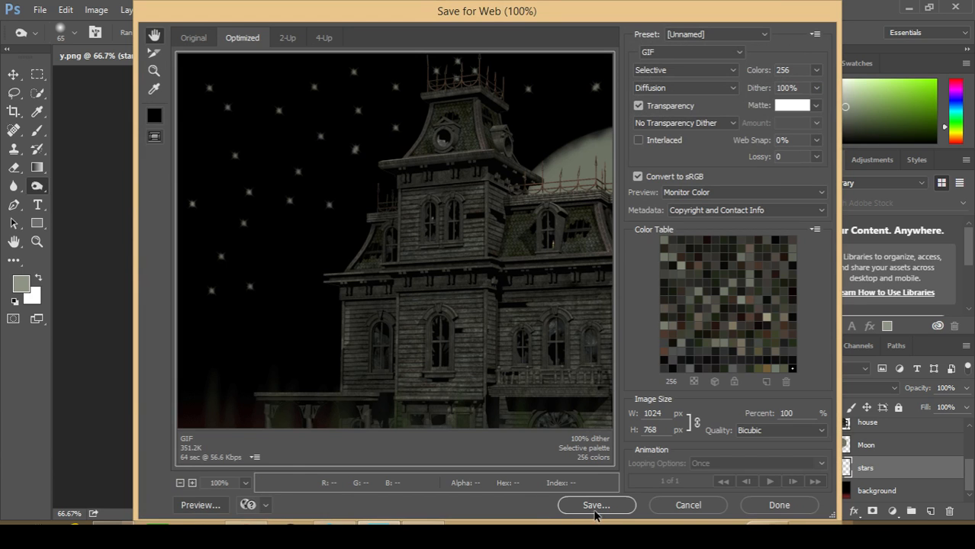
{"action": "left_click", "coordinate": [595, 510]}
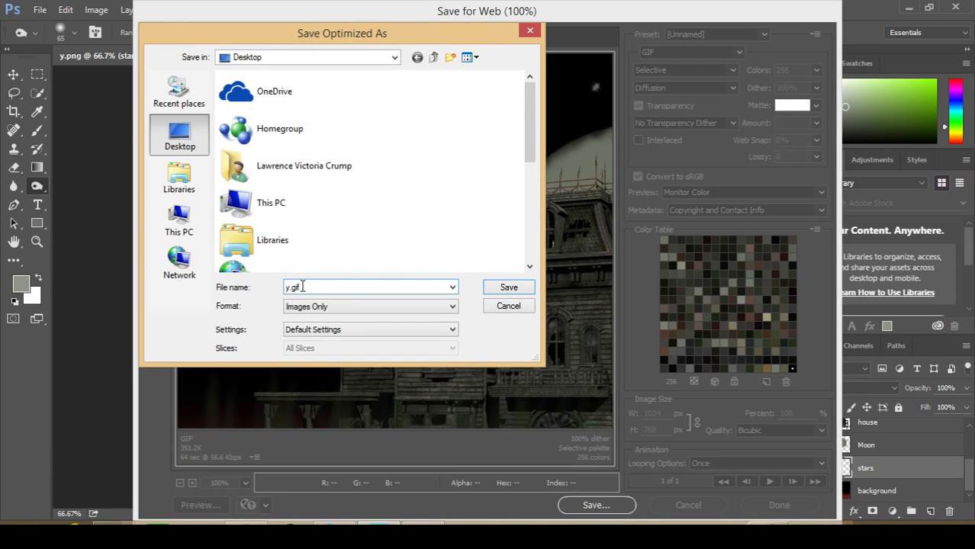
{"action": "type", "text": "2.jpg"}
{"action": "key", "text": "Return"}
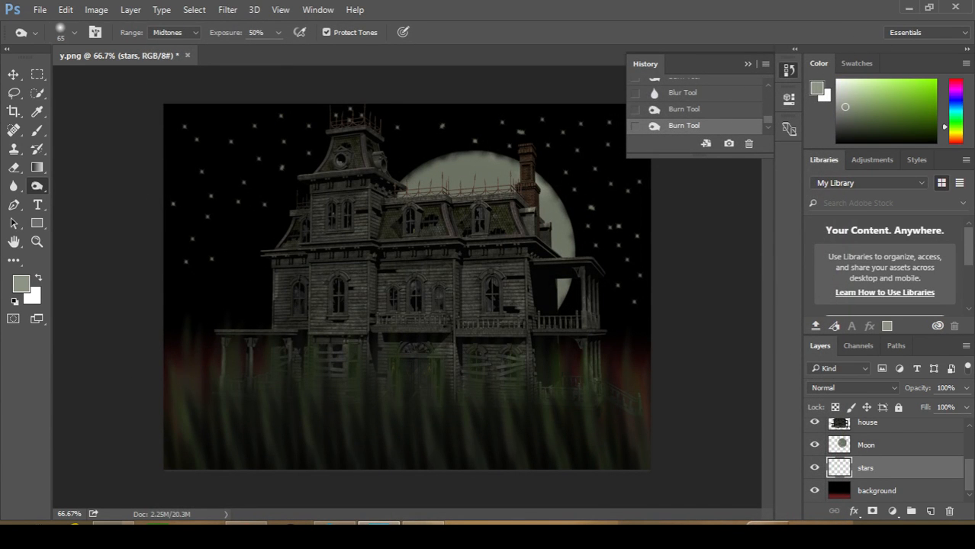
{"action": "left_click", "coordinate": [424, 534]}
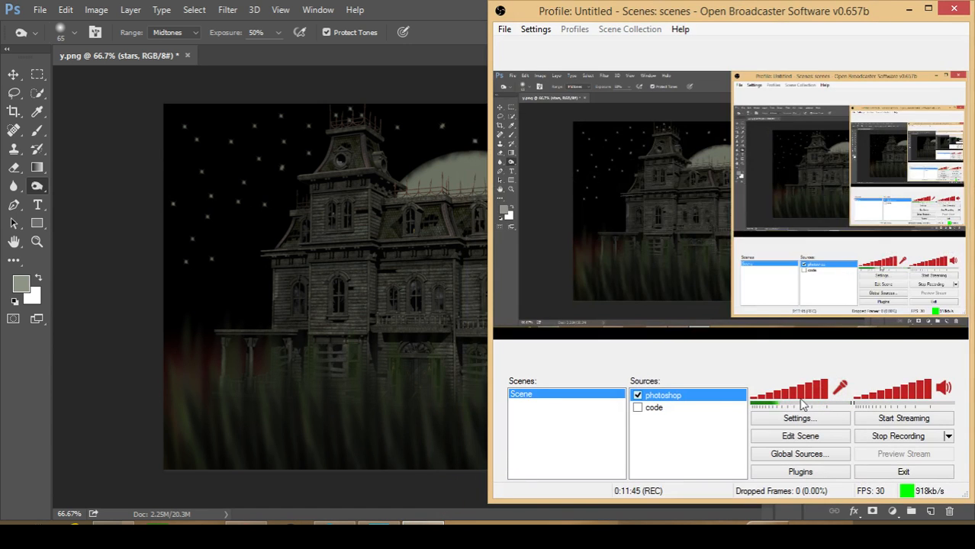